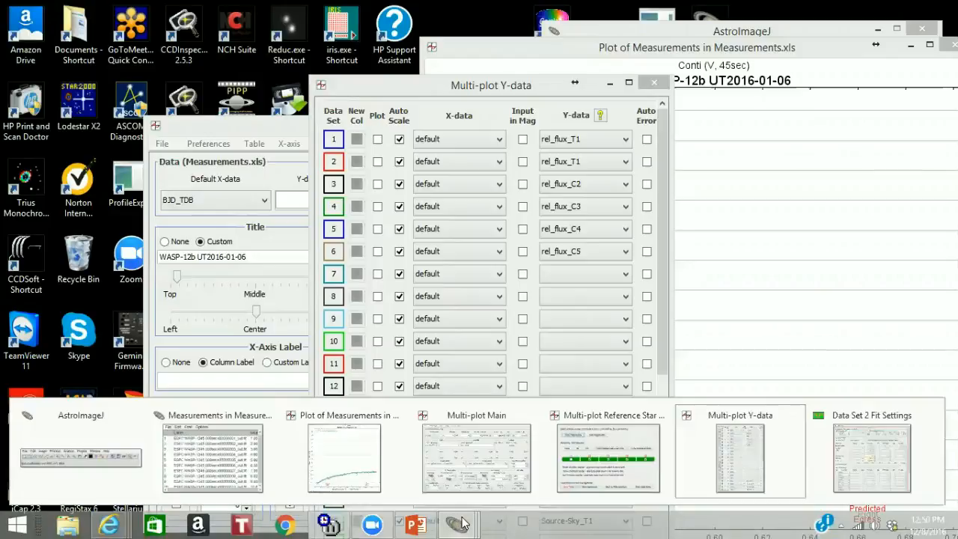
# Exclude star C5 from the reference stars in the Multi-plot Reference Star Settings, and return to the Y-data settings.
pyautogui.click(608, 417)
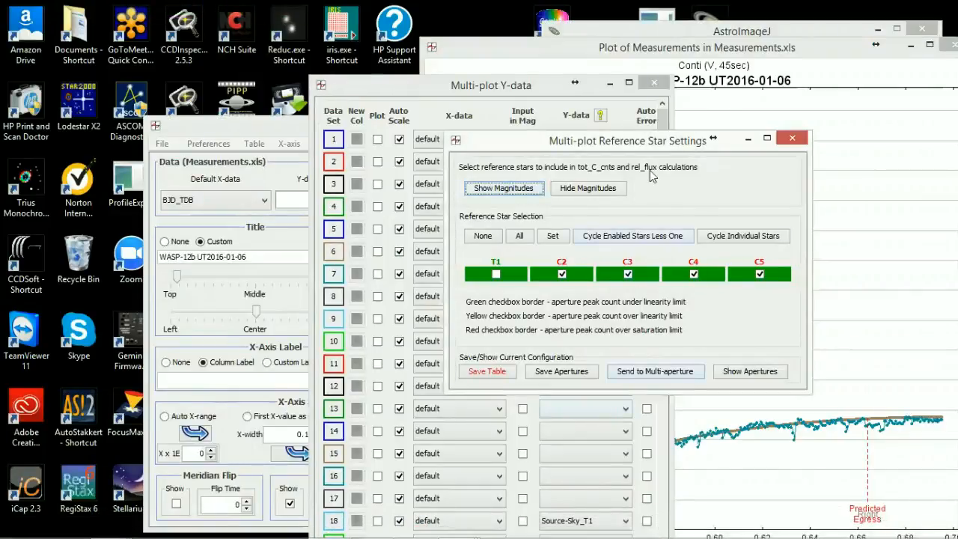
pyautogui.moveTo(673, 148); pyautogui.dragTo(559, 58)
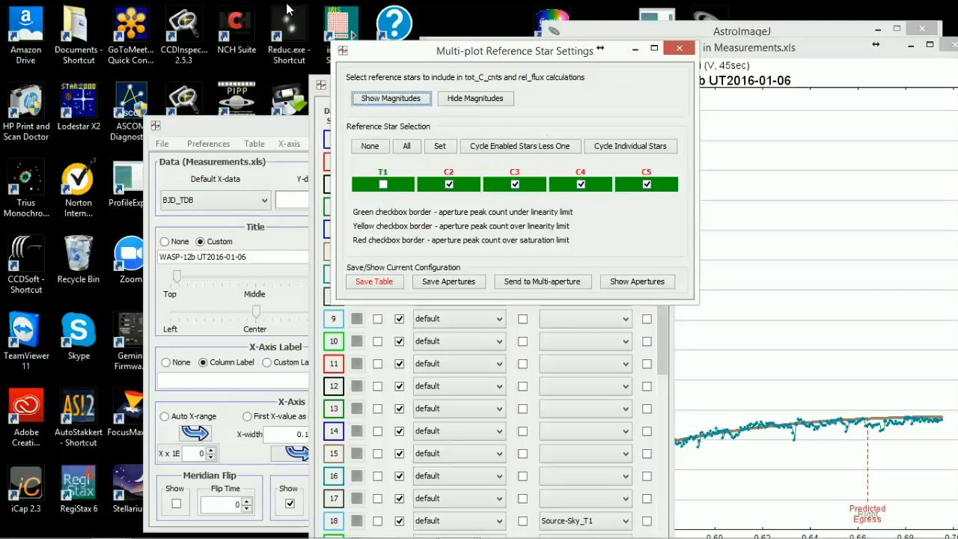
pyautogui.click(443, 98)
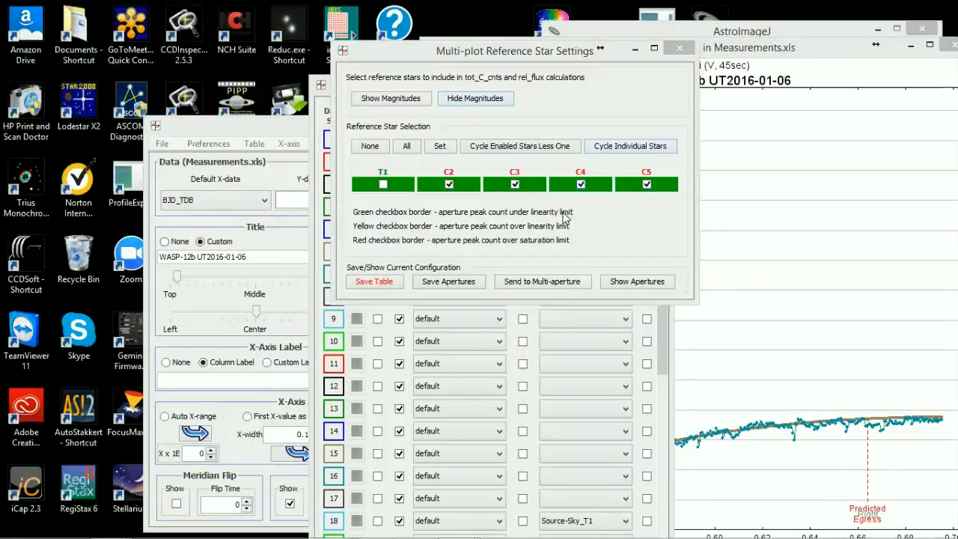
pyautogui.click(646, 185)
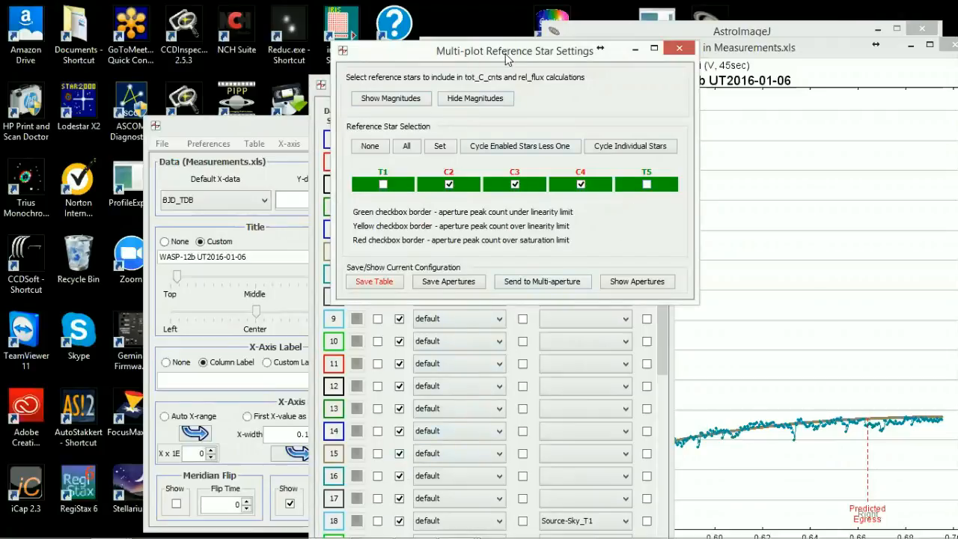
pyautogui.moveTo(506, 58); pyautogui.dragTo(708, 106)
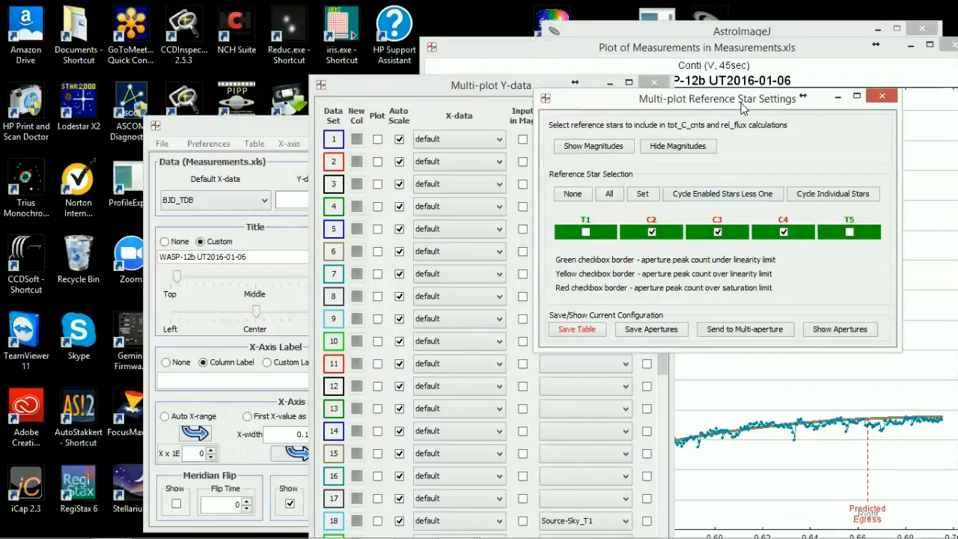
pyautogui.moveTo(741, 109); pyautogui.dragTo(855, 138)
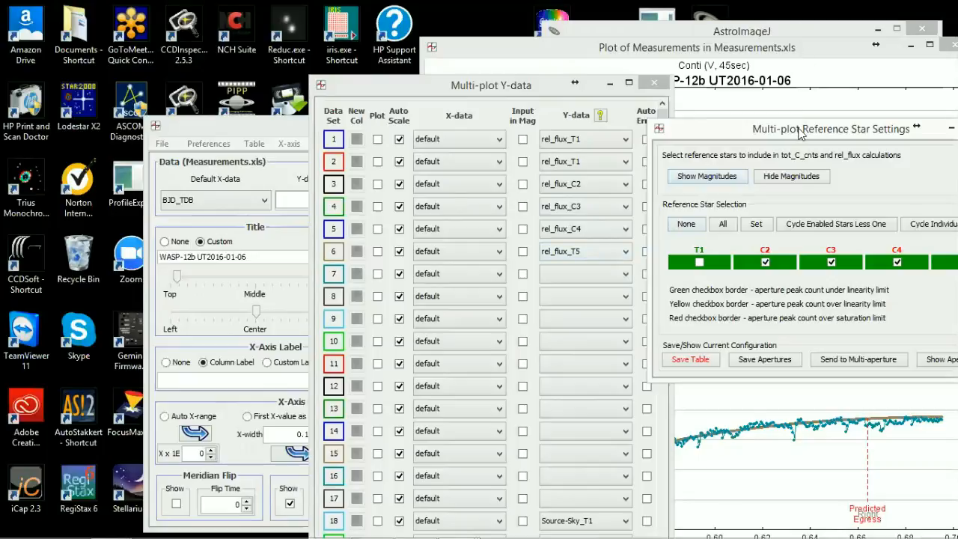
pyautogui.moveTo(798, 132); pyautogui.dragTo(768, 109)
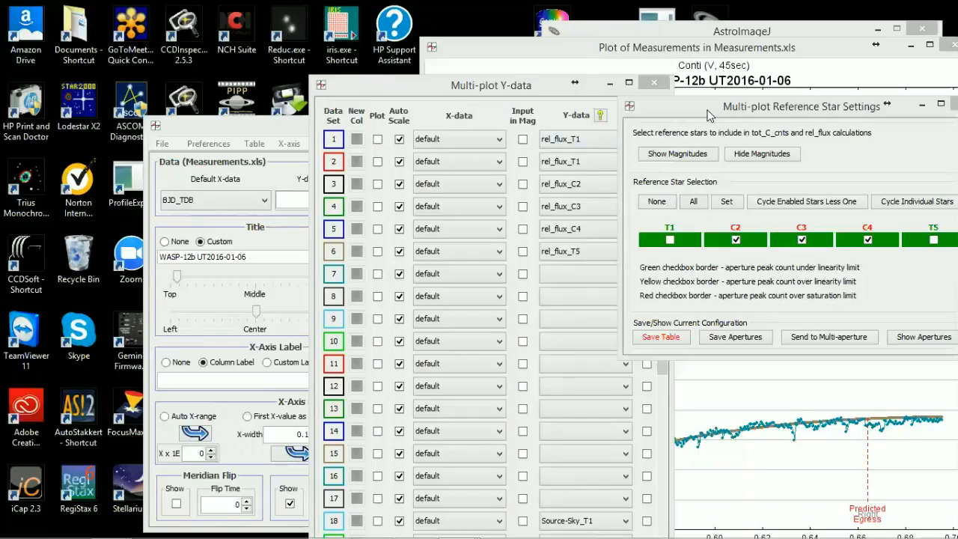
pyautogui.moveTo(707, 111); pyautogui.dragTo(494, 190)
pyautogui.click(709, 184)
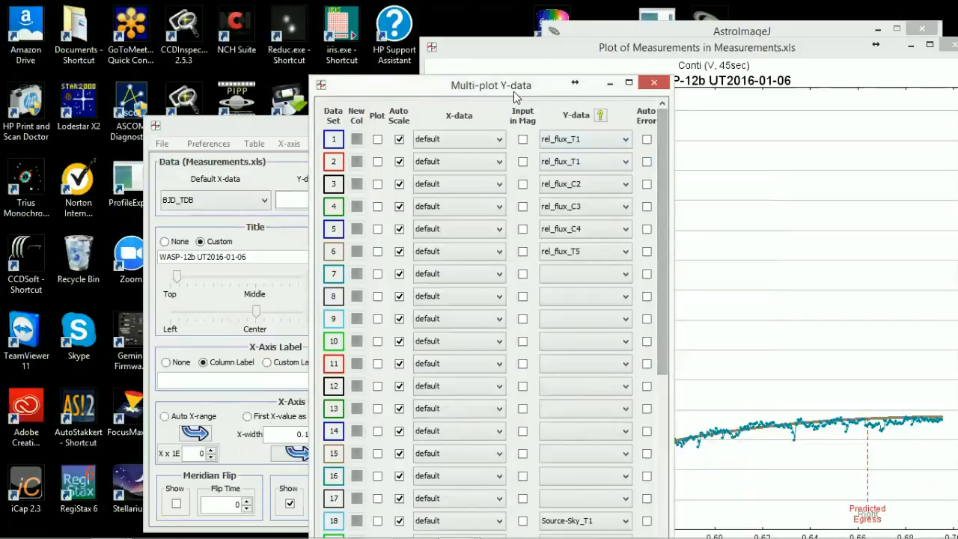
# Plot data sets 1, 3, 4 and 5, showing rel_flux_T1, rel_flux_C2, rel_flux_C3 and rel_flux_C4.
pyautogui.moveTo(514, 96); pyautogui.dragTo(294, 87)
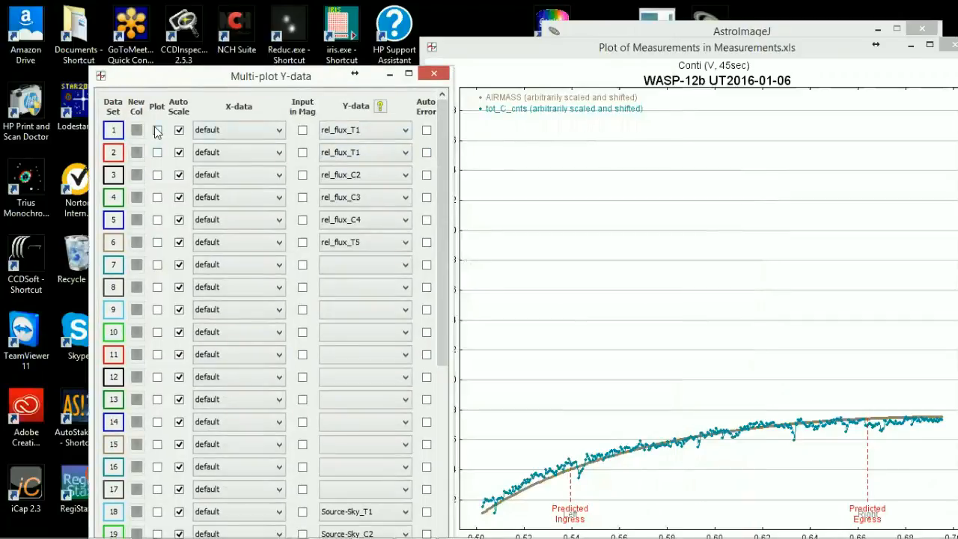
pyautogui.click(158, 131)
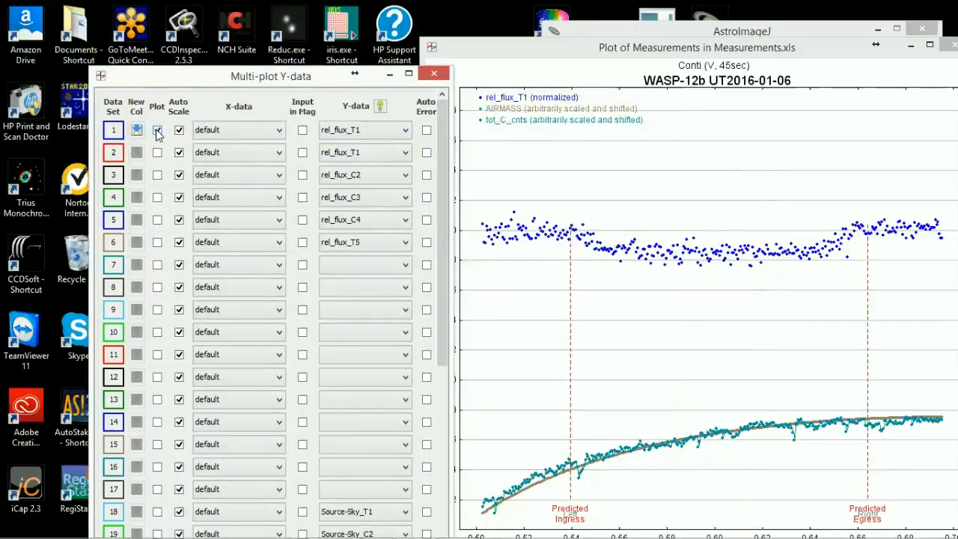
pyautogui.click(157, 175)
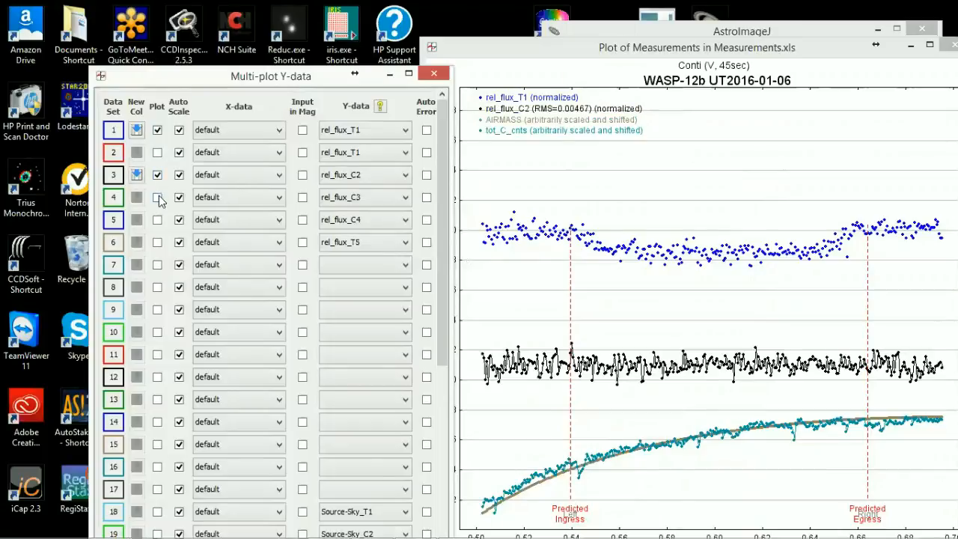
pyautogui.click(158, 198)
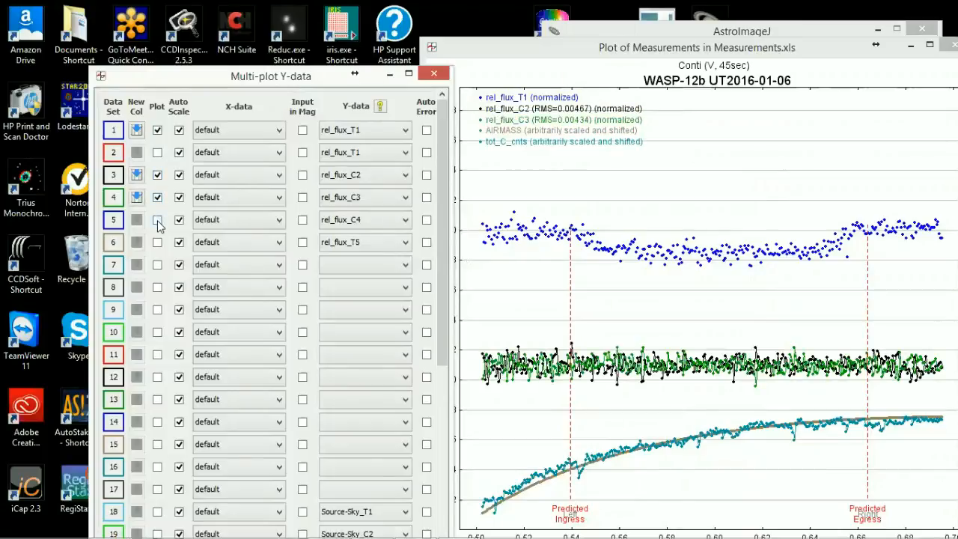
pyautogui.click(157, 220)
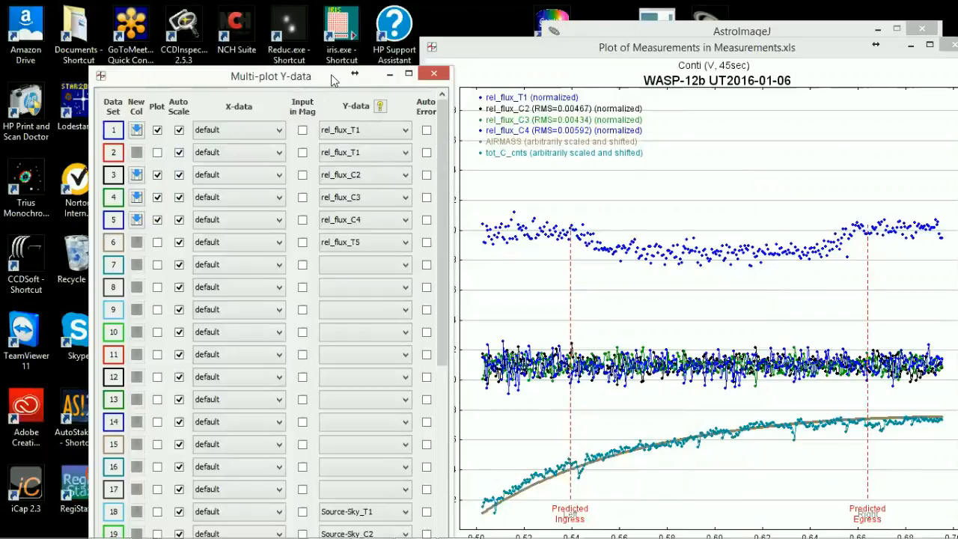
# Set the vertical shift of the rel_flux_C3 data set to -0.105.
pyautogui.moveTo(333, 81); pyautogui.dragTo(257, 55)
pyautogui.moveTo(366, 117); pyautogui.dragTo(353, 387)
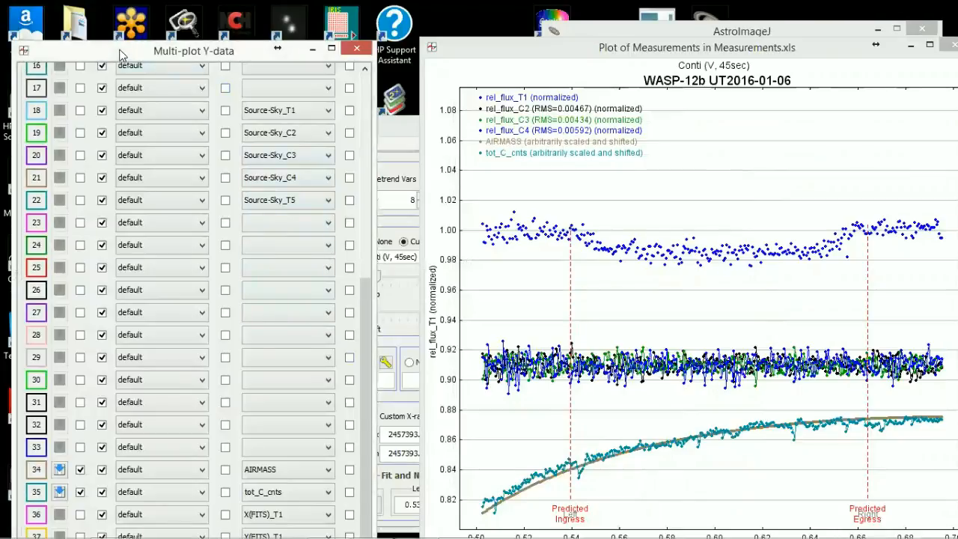
pyautogui.moveTo(119, 56); pyautogui.dragTo(120, 18)
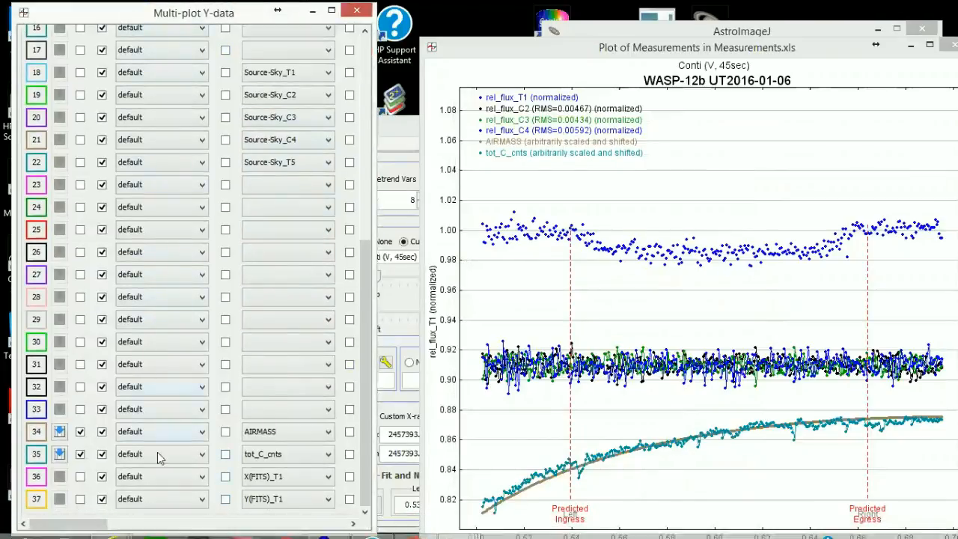
pyautogui.moveTo(81, 522); pyautogui.dragTo(319, 522)
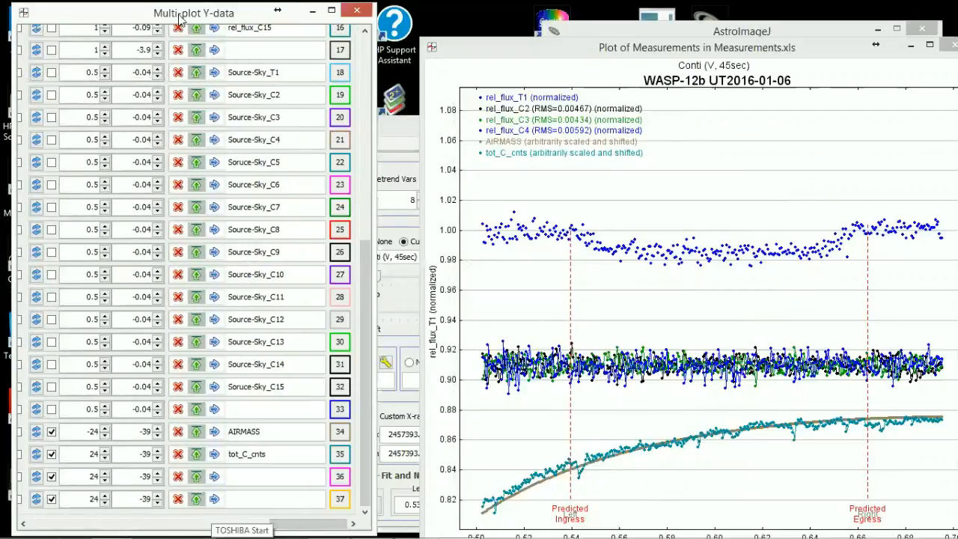
pyautogui.moveTo(180, 18); pyautogui.dragTo(200, 150)
pyautogui.moveTo(389, 375); pyautogui.dragTo(389, 172)
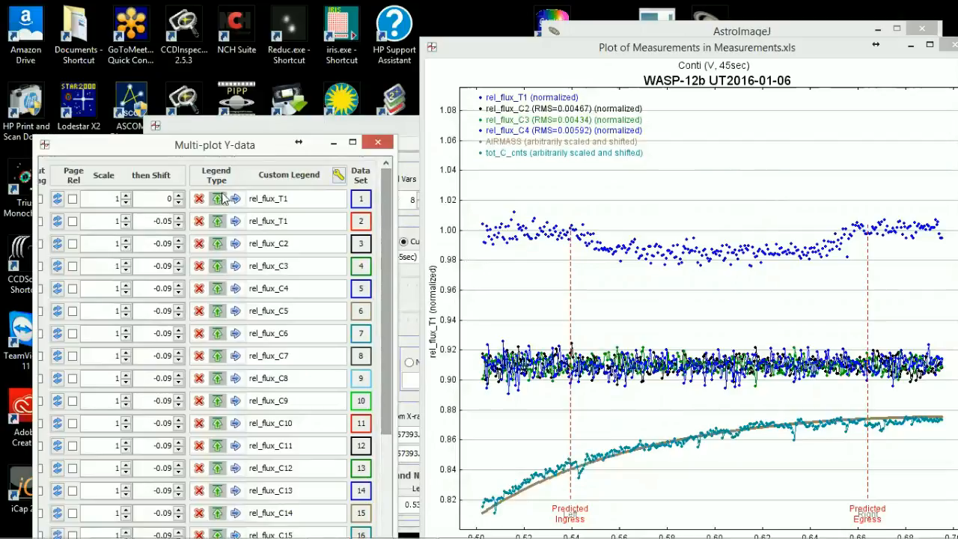
pyautogui.click(179, 271)
pyautogui.click(179, 270)
pyautogui.click(179, 270)
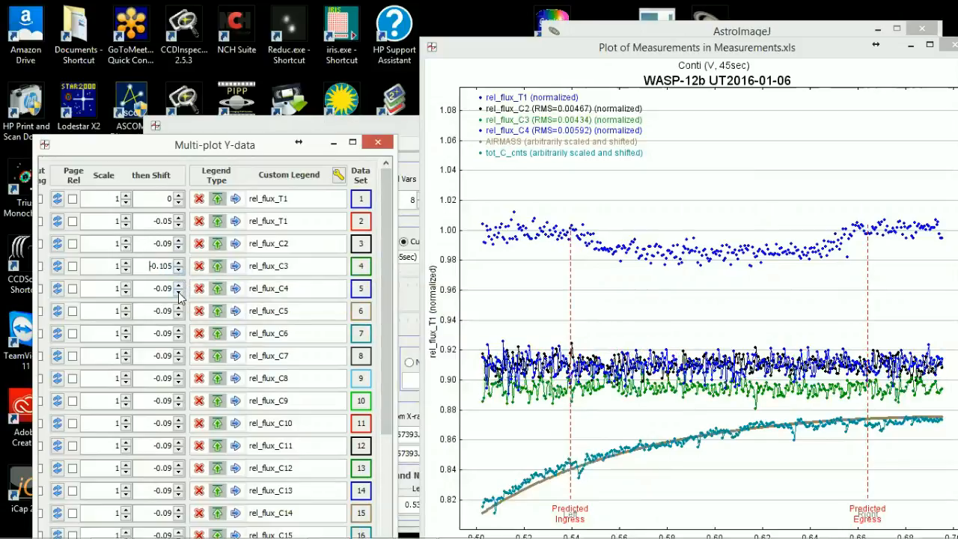
# Set the vertical shift of the rel_flux_C4 data set to -0.12.
pyautogui.click(179, 292)
pyautogui.click(179, 292)
pyautogui.click(179, 294)
pyautogui.click(179, 293)
pyautogui.click(179, 293)
pyautogui.click(179, 294)
pyautogui.click(179, 293)
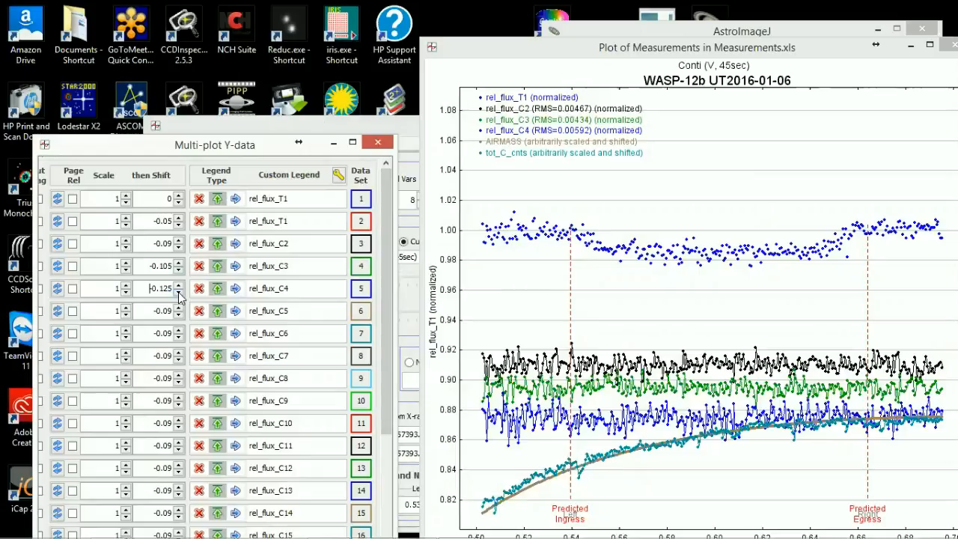
pyautogui.click(178, 287)
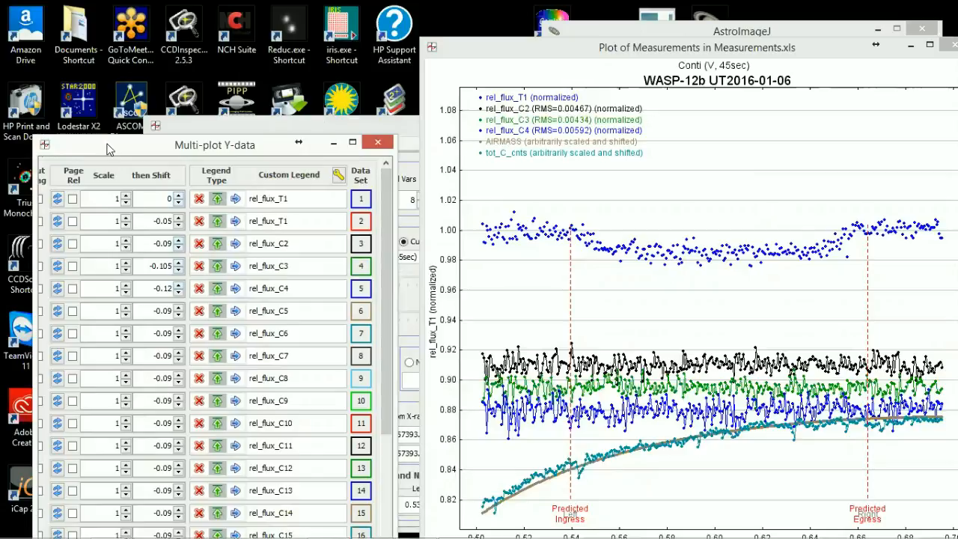
# Plot data set 2, the rel_flux_T1 curve with the transit fit.
pyautogui.moveTo(106, 149); pyautogui.dragTo(366, 87)
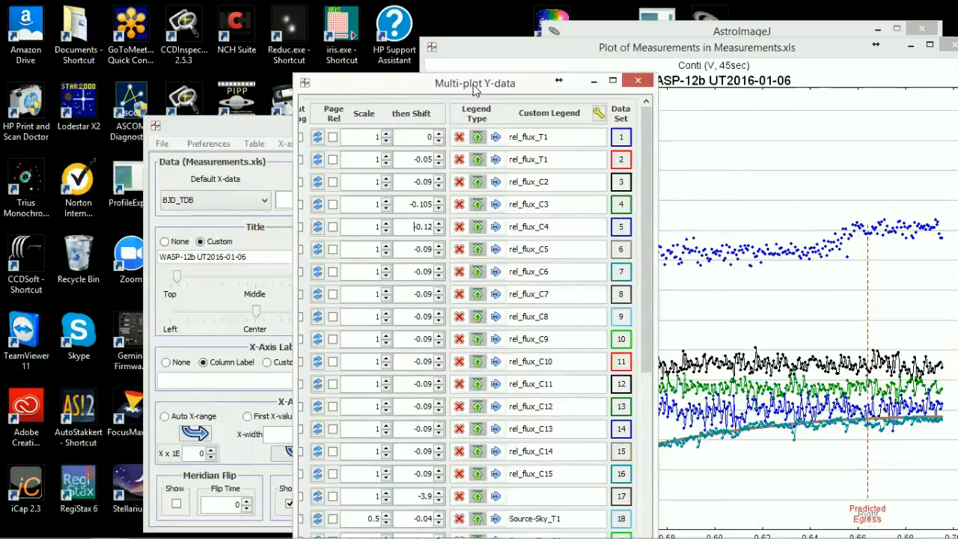
pyautogui.moveTo(474, 88); pyautogui.dragTo(561, 17)
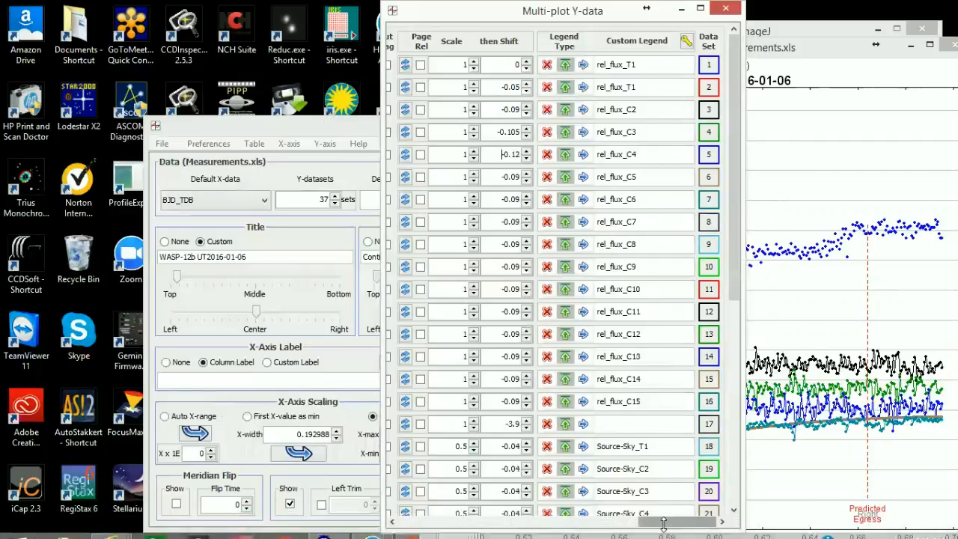
pyautogui.moveTo(662, 522); pyautogui.dragTo(423, 522)
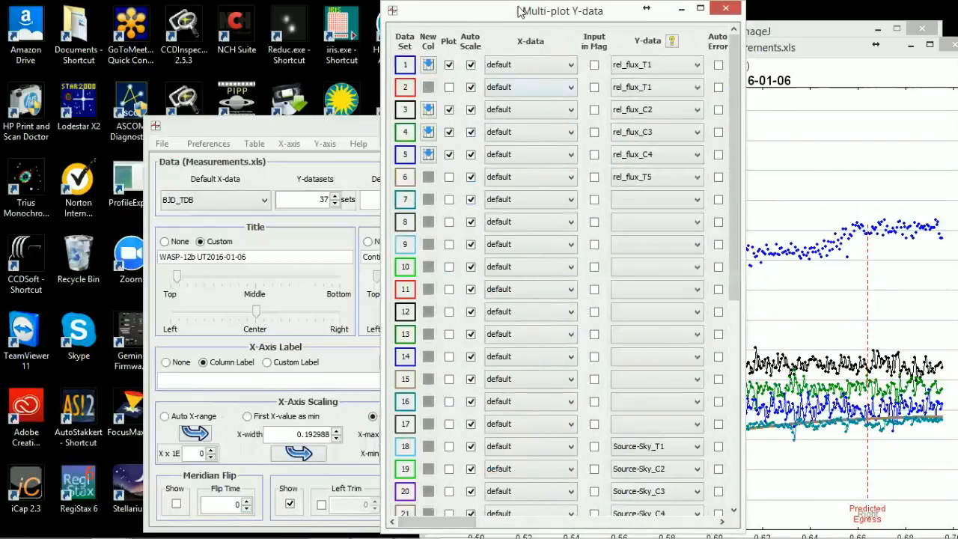
pyautogui.moveTo(477, 21); pyautogui.dragTo(279, 178)
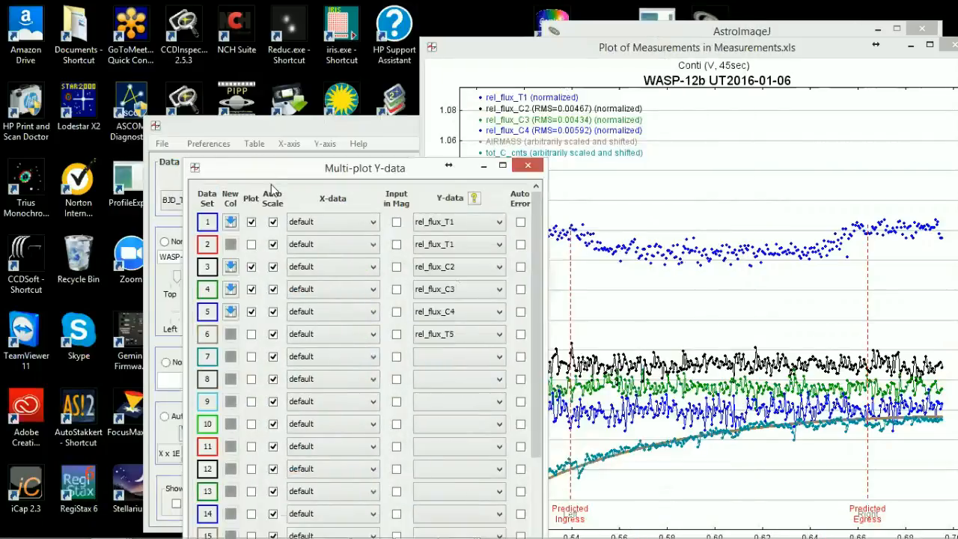
pyautogui.click(251, 245)
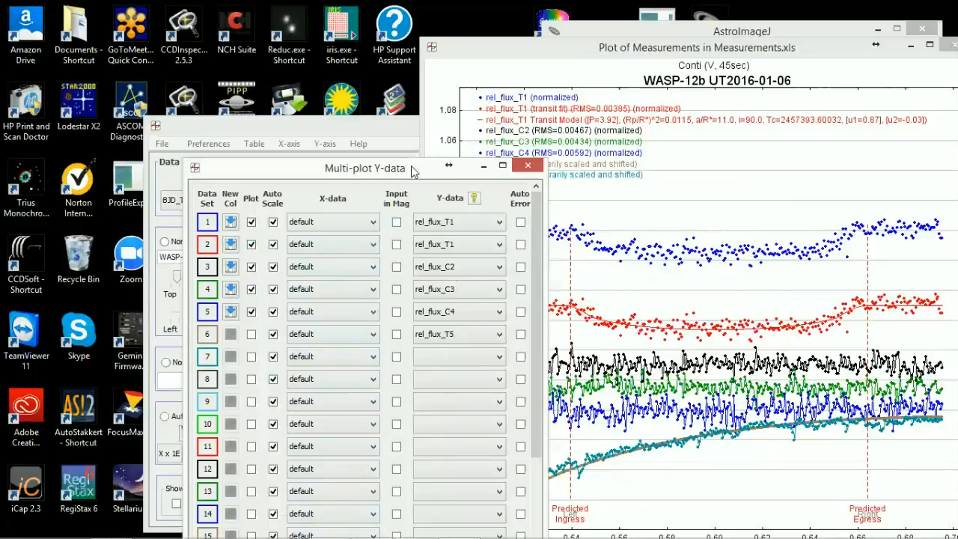
# Examine the fit mode and trend settings of data set 2 in the enlarged Y-data window, then restore its size.
pyautogui.moveTo(414, 171); pyautogui.dragTo(337, 60)
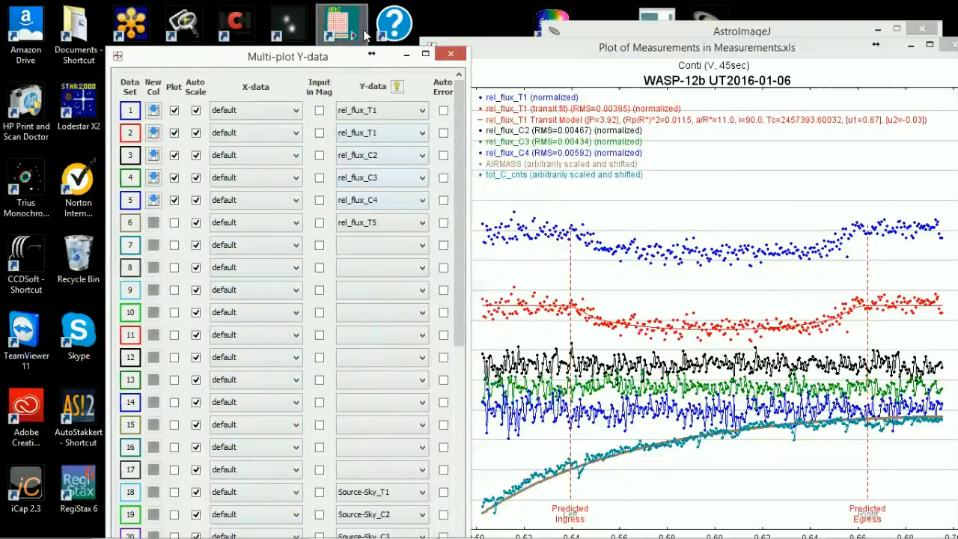
pyautogui.doubleClick(319, 60)
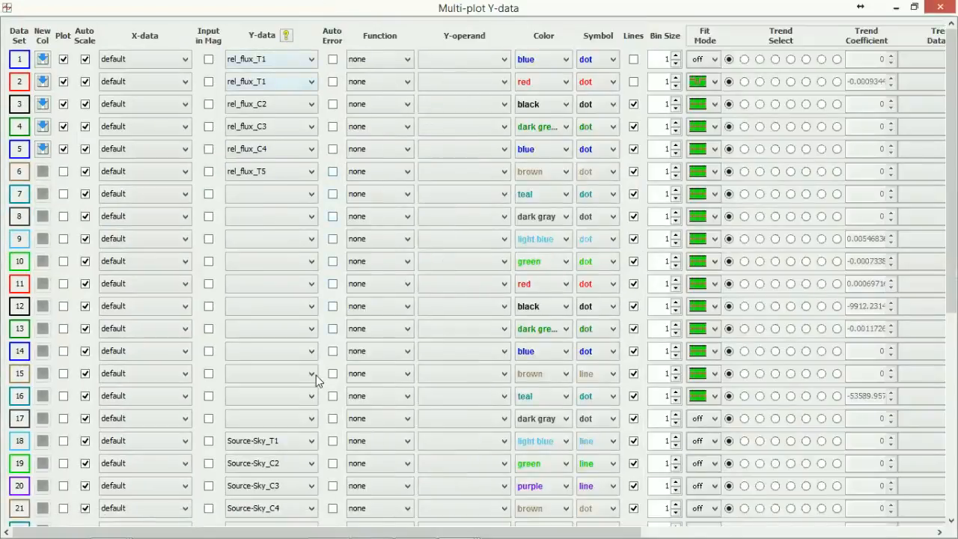
pyautogui.moveTo(327, 522); pyautogui.dragTo(446, 522)
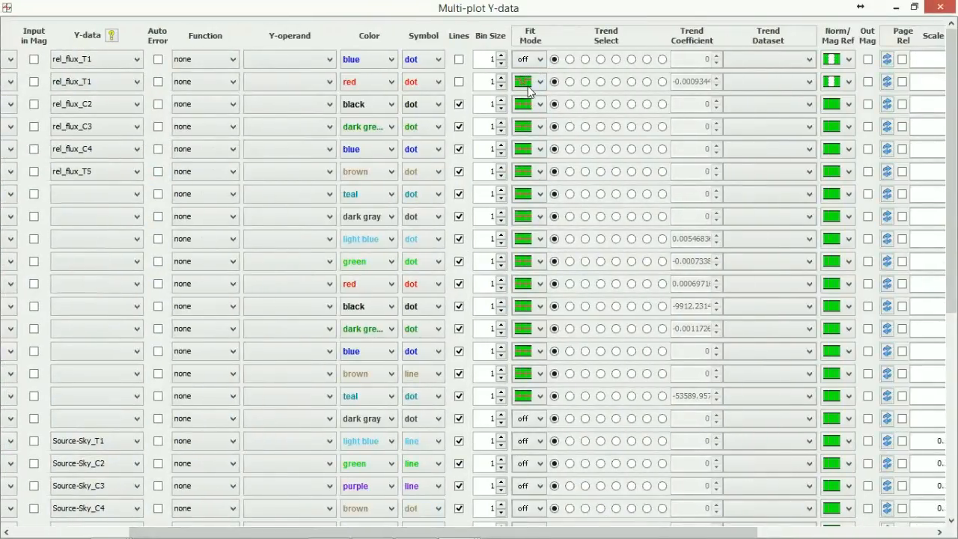
pyautogui.moveTo(529, 83)
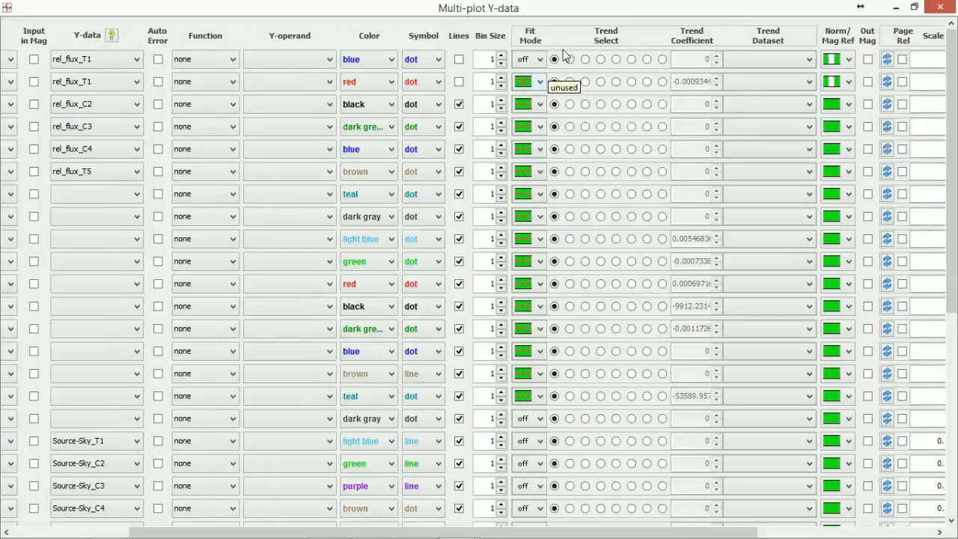
pyautogui.doubleClick(593, 14)
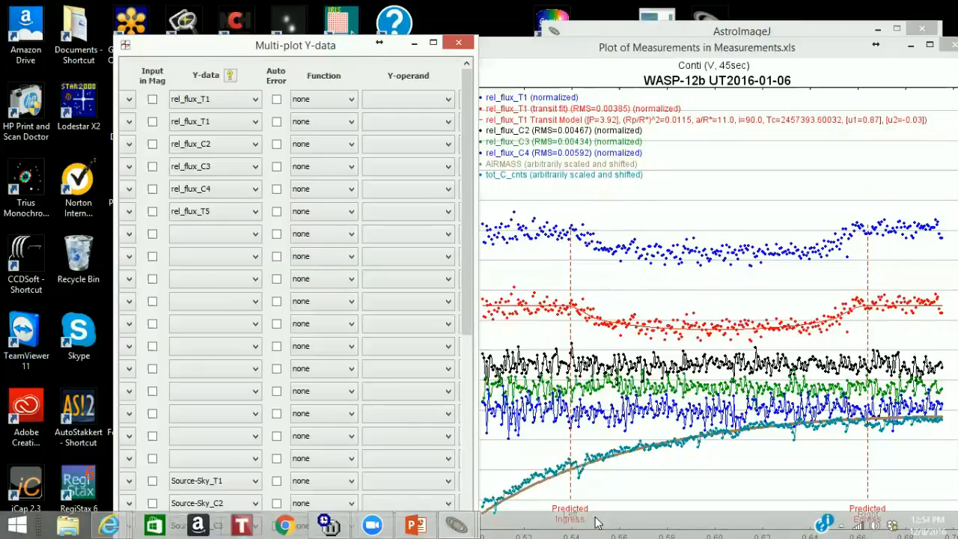
# Open the Data Set 2 Fit Settings and set the orbital period to 1.0914 days.
pyautogui.moveTo(473, 524)
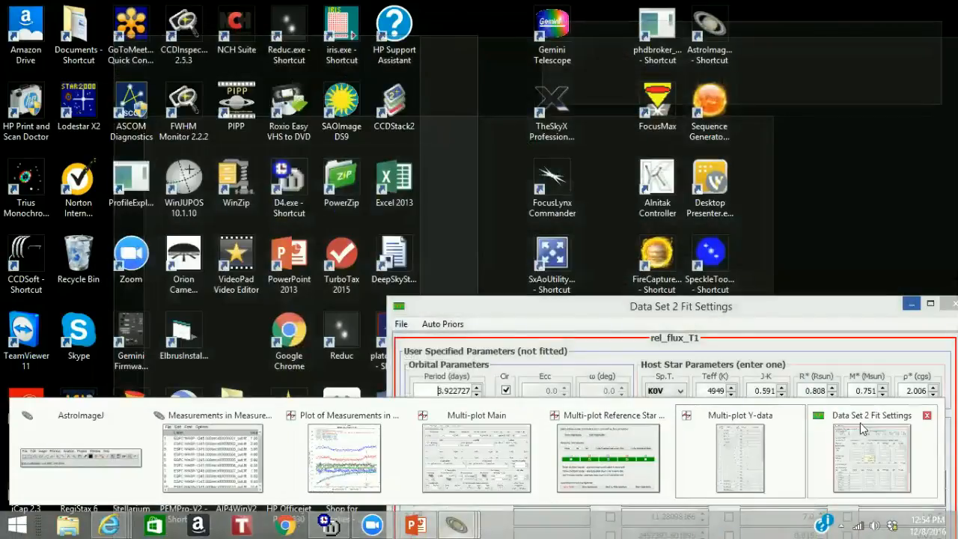
pyautogui.click(860, 422)
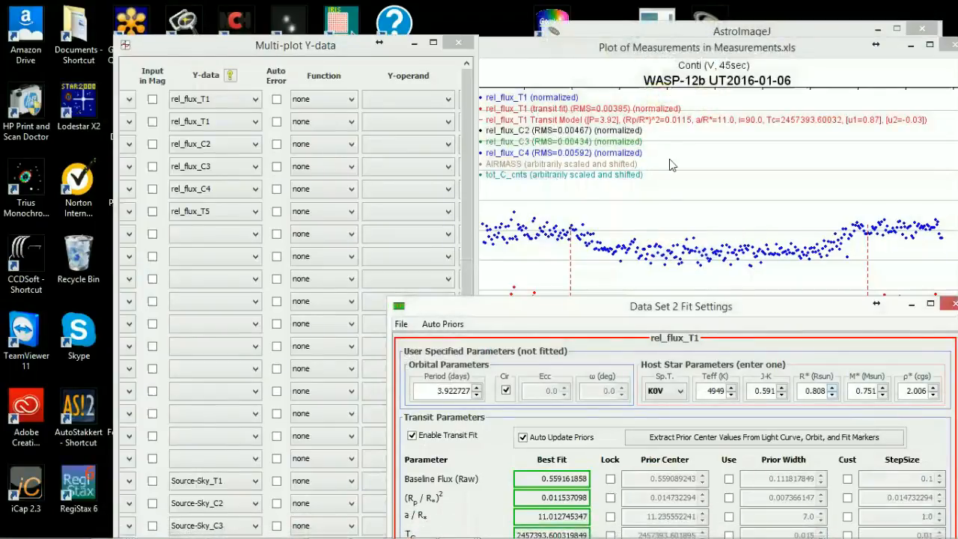
pyautogui.doubleClick(615, 307)
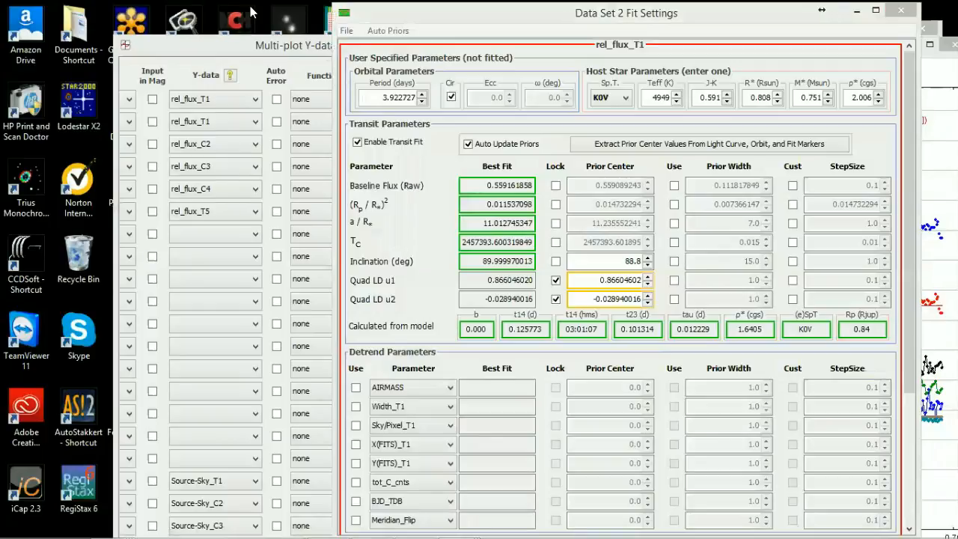
pyautogui.click(555, 15)
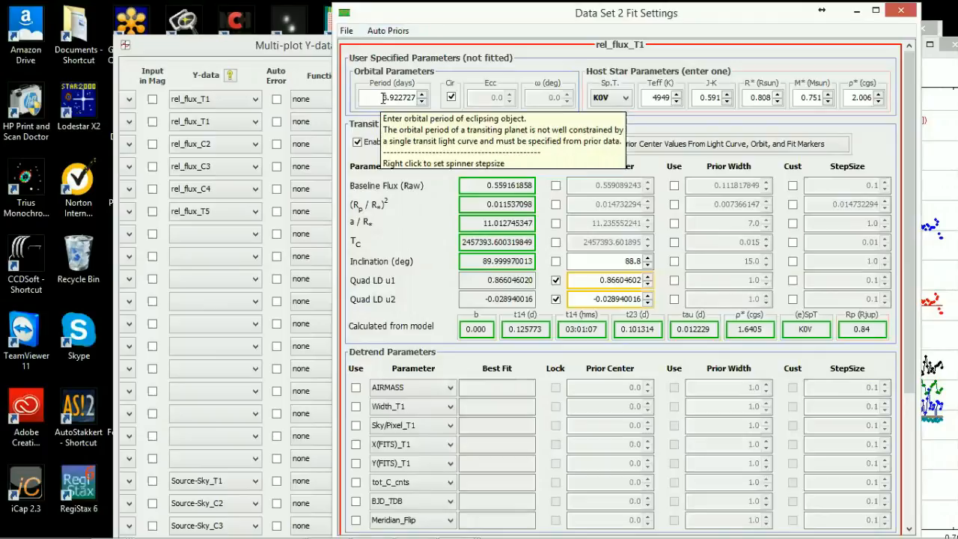
pyautogui.moveTo(383, 98); pyautogui.dragTo(428, 102)
pyautogui.write('1.0914')
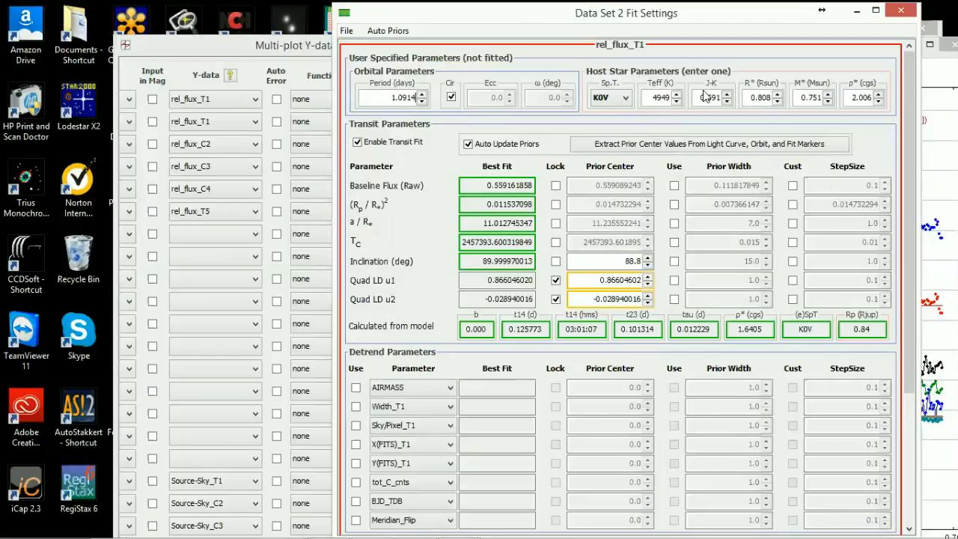
# Set the host star radius R* to 1.63 solar radii in the Data Set 2 Fit Settings.
pyautogui.moveTo(709, 97)
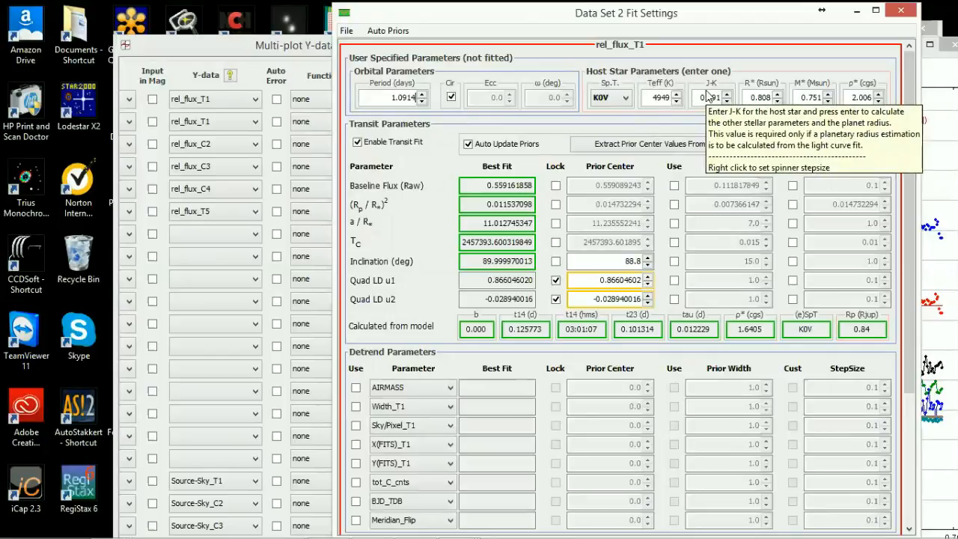
pyautogui.moveTo(754, 88)
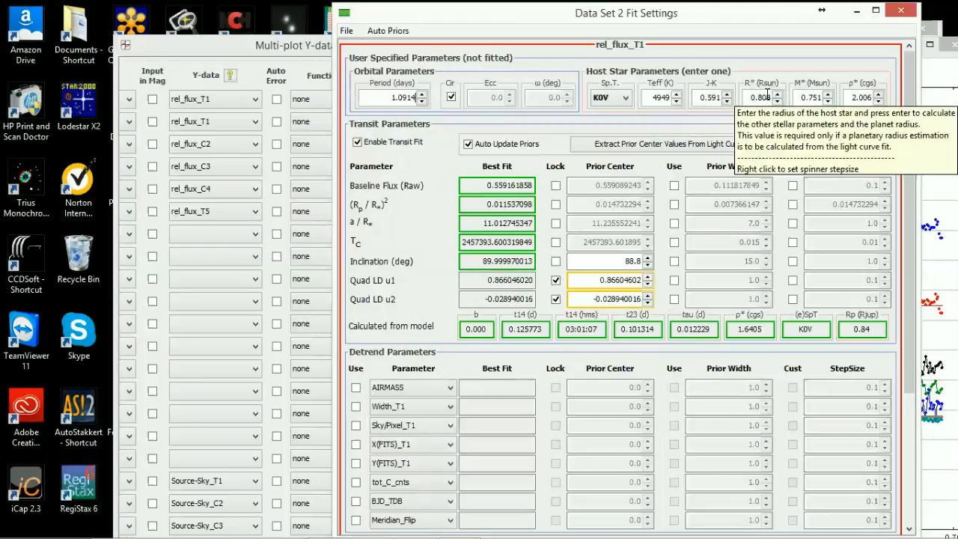
pyautogui.moveTo(751, 99); pyautogui.dragTo(782, 98)
pyautogui.write('1.68')
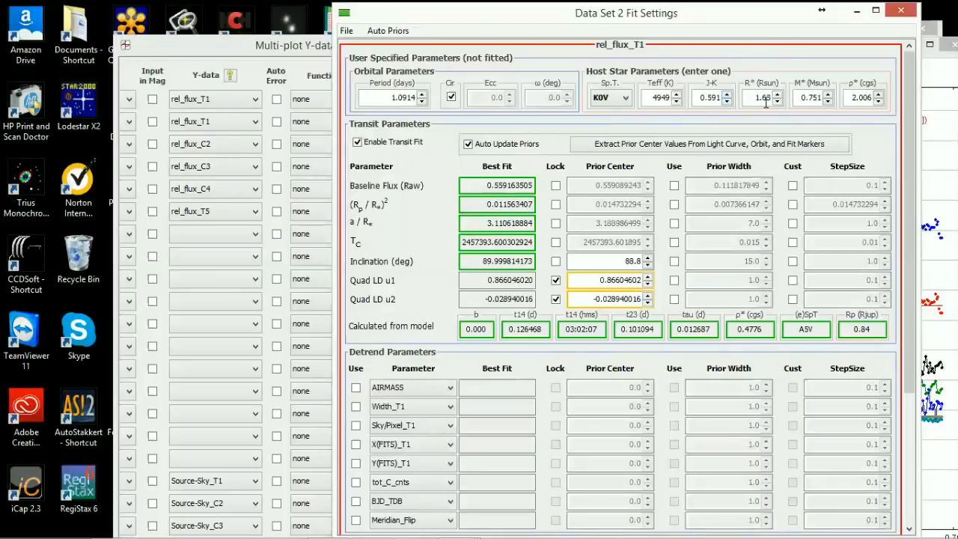
pyautogui.press('Return')
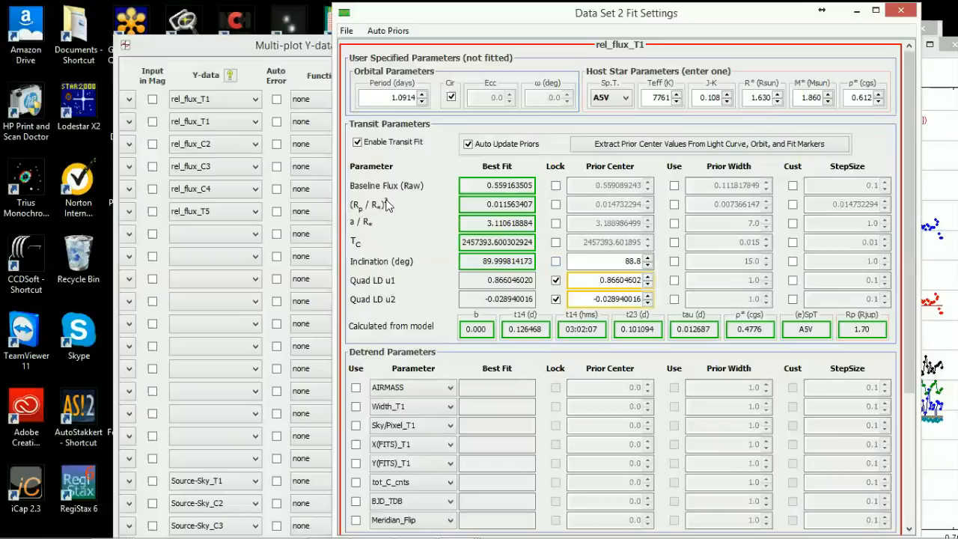
# Set the prior center of the limb-darkening coefficient Quad LD u1 to 0.39056081.
pyautogui.moveTo(387, 204)
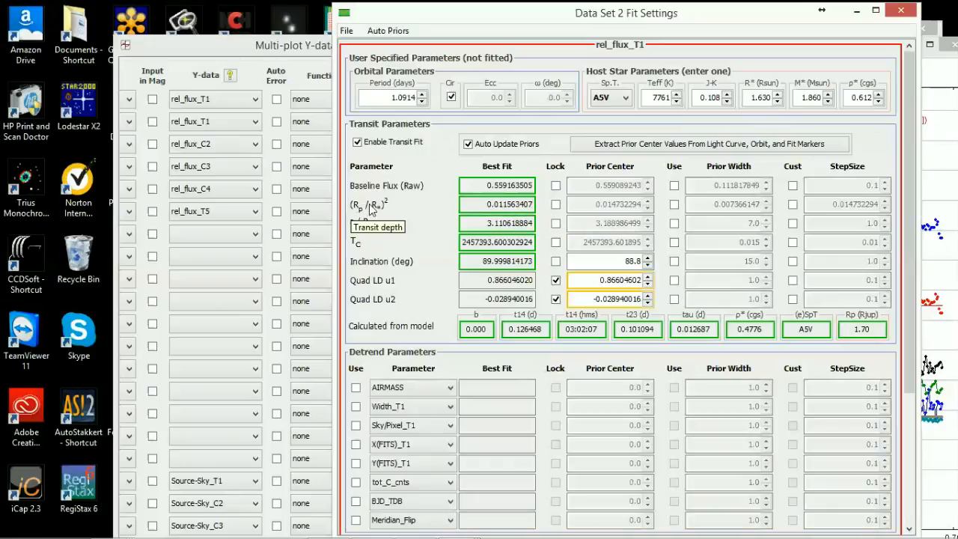
pyautogui.moveTo(741, 79)
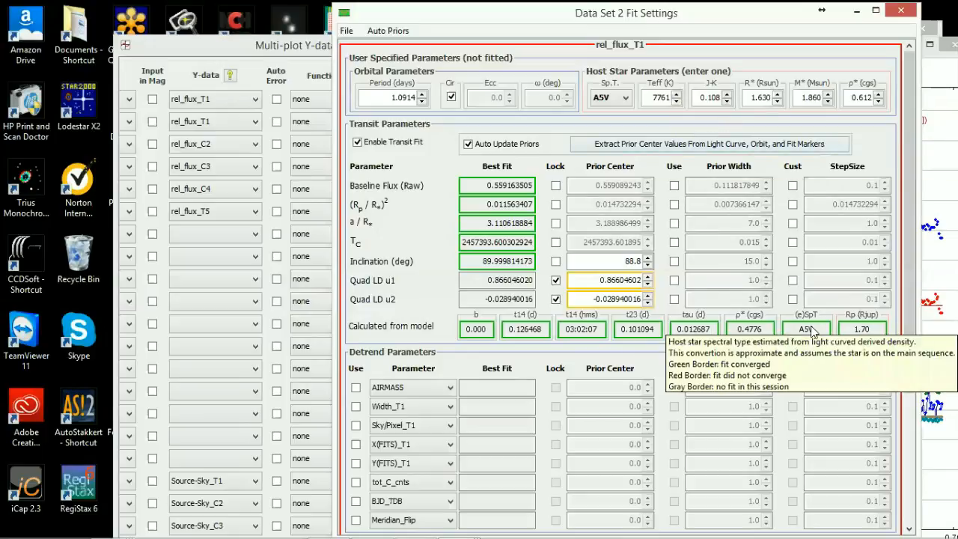
pyautogui.moveTo(862, 328)
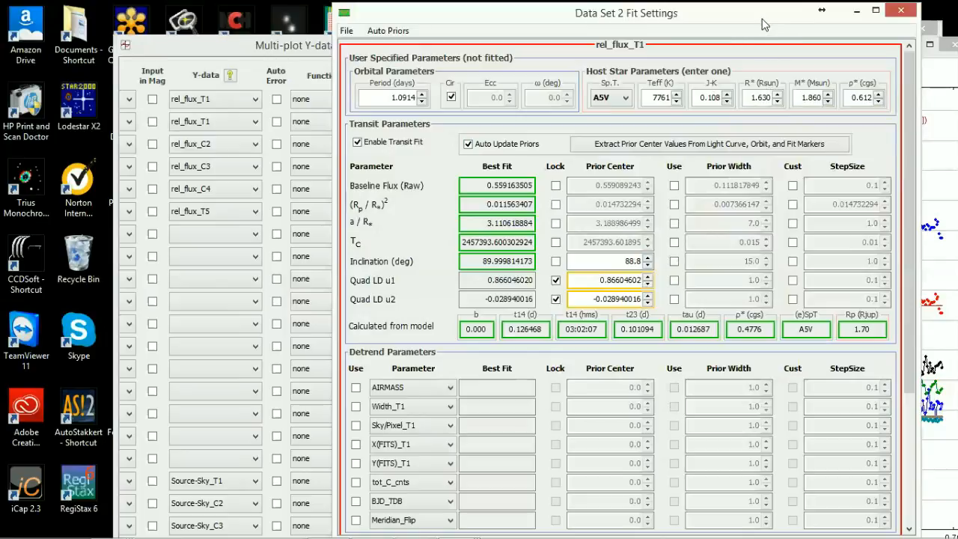
pyautogui.moveTo(767, 27); pyautogui.dragTo(758, 27)
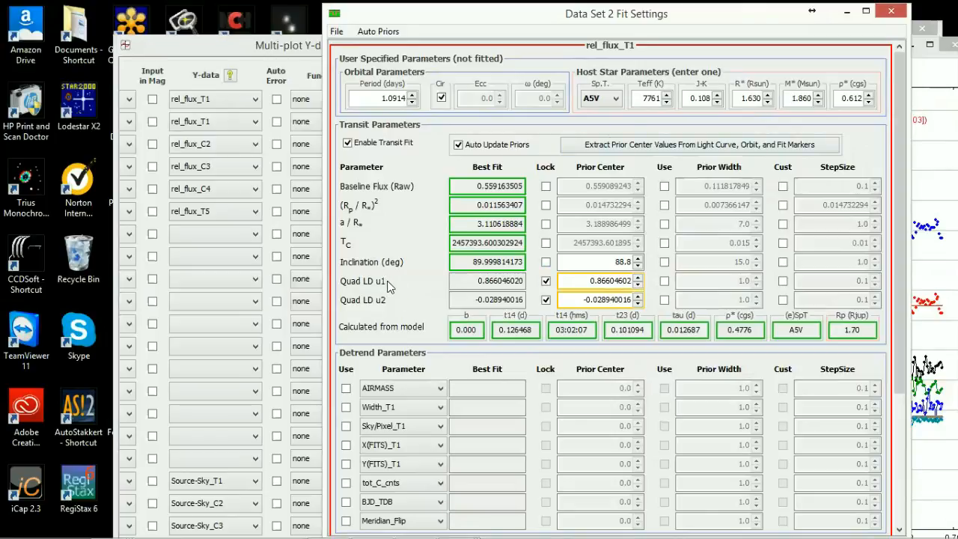
pyautogui.moveTo(380, 304)
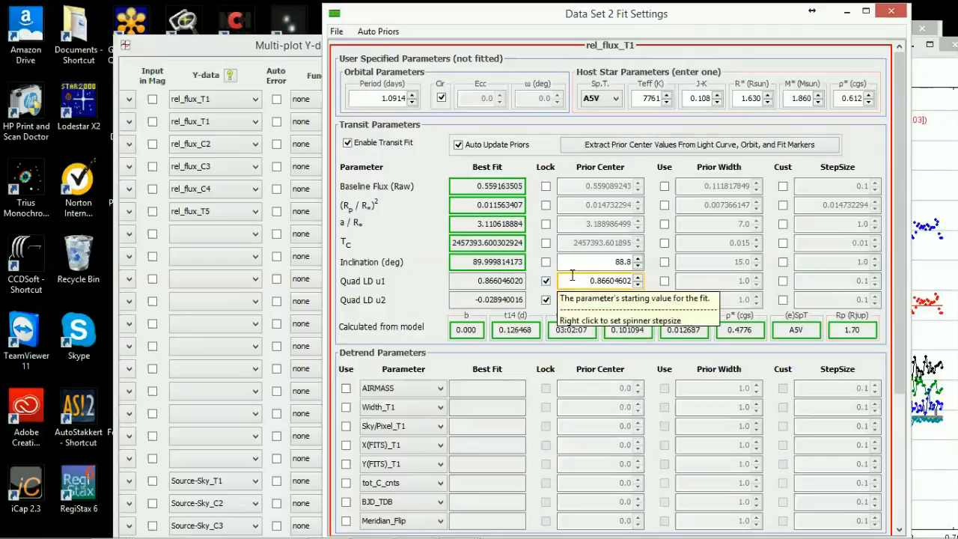
pyautogui.moveTo(585, 280); pyautogui.dragTo(637, 281)
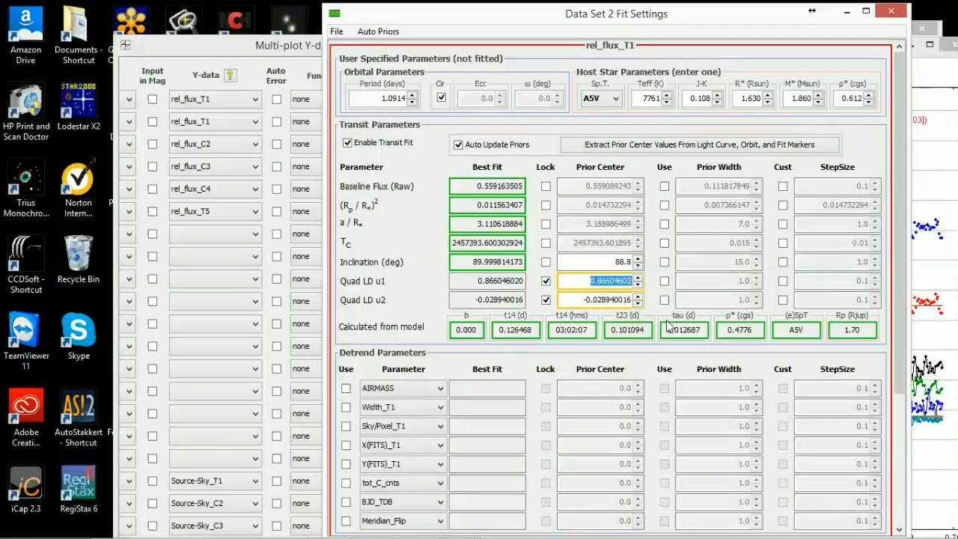
pyautogui.press('BackSpace')
pyautogui.write('.39056081')
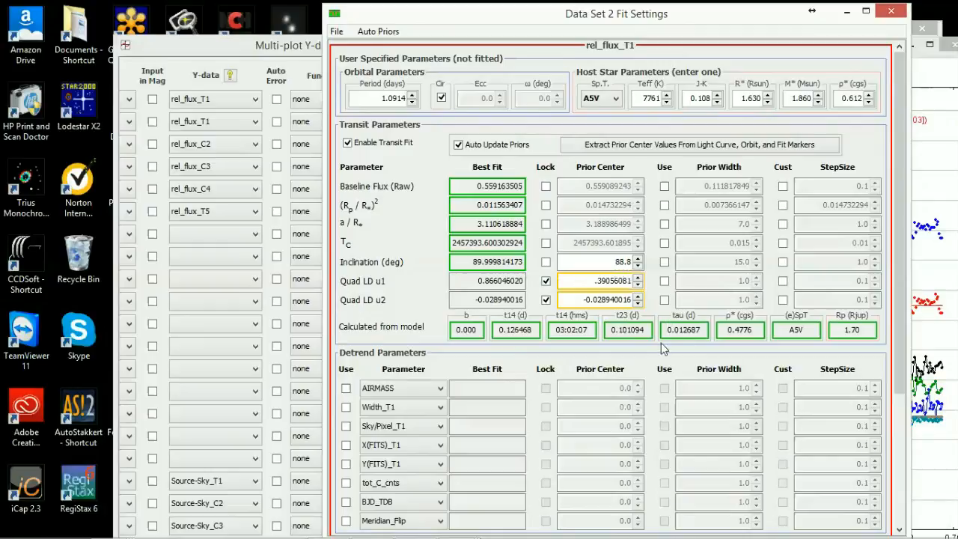
# Set the prior center of the limb-darkening coefficient Quad LD u2 to 0.3026992.
pyautogui.click(636, 299)
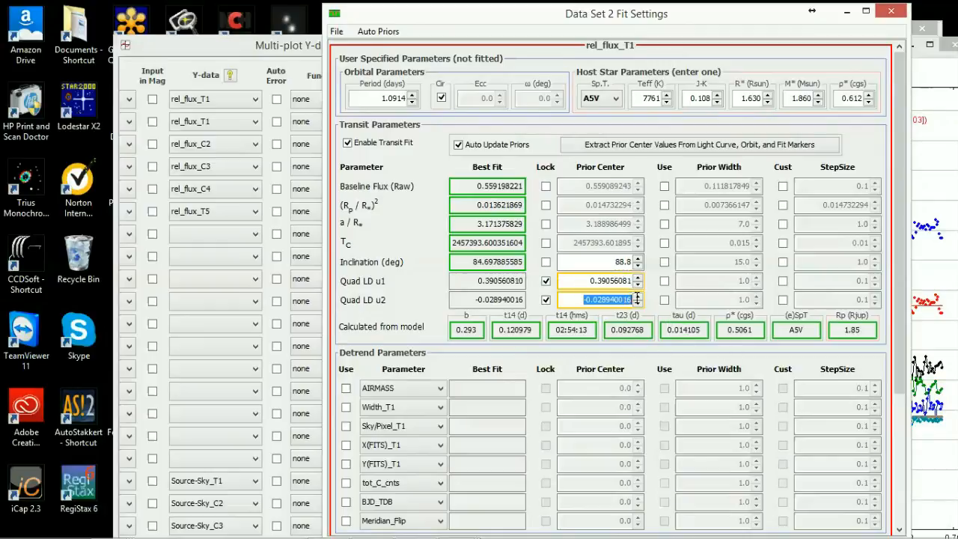
pyautogui.press('BackSpace')
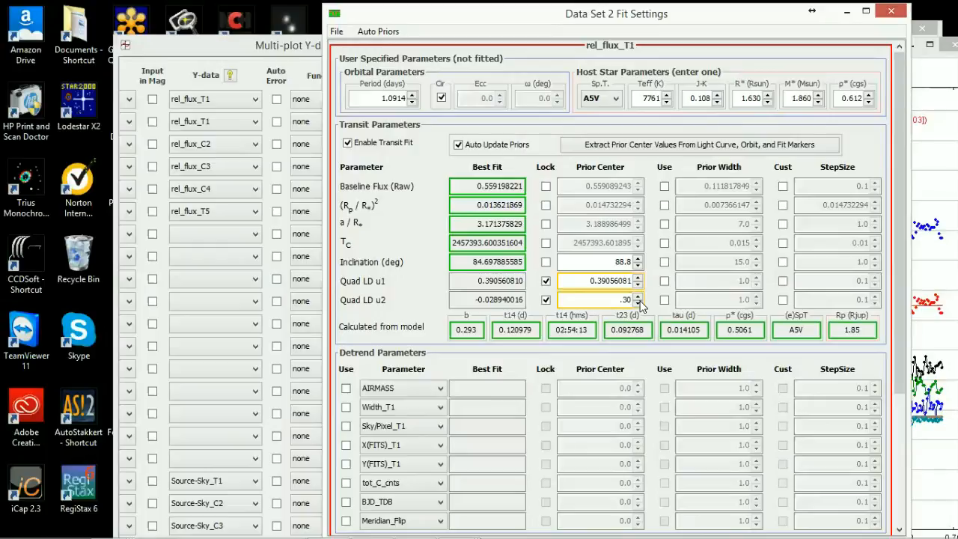
pyautogui.write('.3026992')
pyautogui.press('Return')
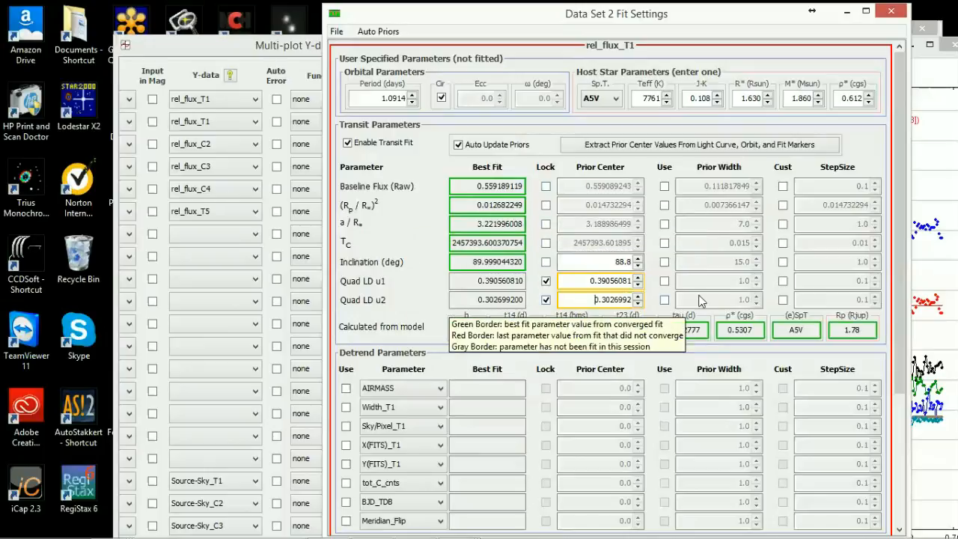
# Include AIRMASS as a detrend parameter in the rel_flux_T1 transit fit.
pyautogui.moveTo(901, 197); pyautogui.dragTo(891, 270)
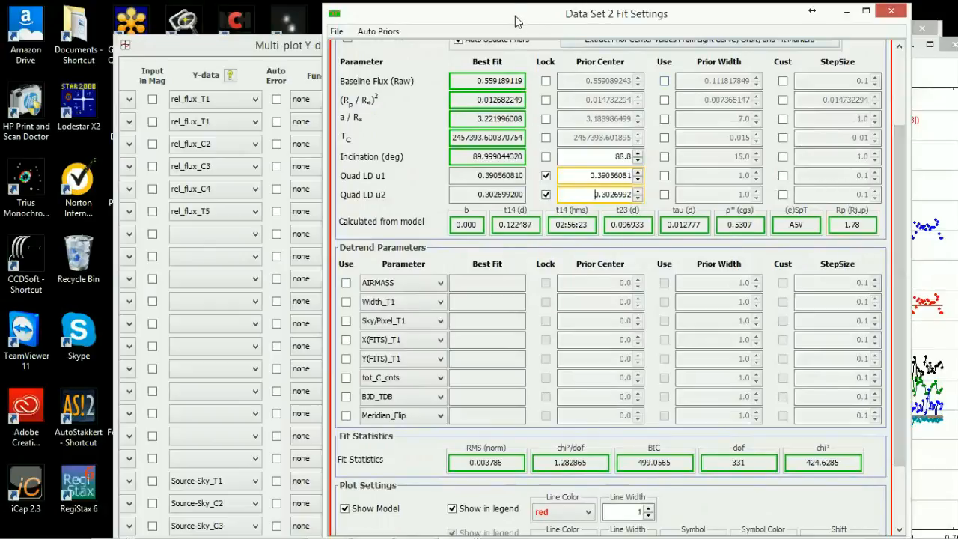
pyautogui.moveTo(517, 21); pyautogui.dragTo(541, 94)
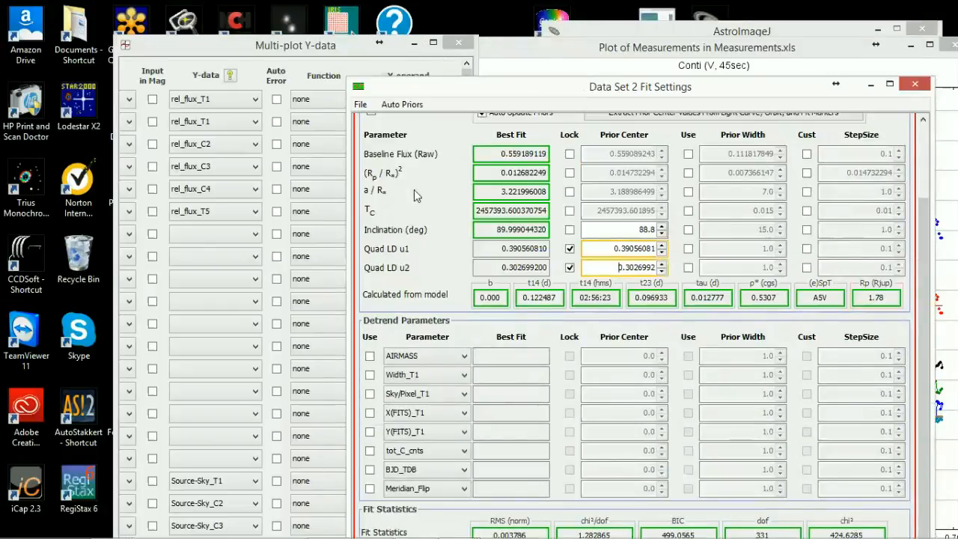
pyautogui.moveTo(771, 90); pyautogui.dragTo(752, 28)
pyautogui.moveTo(899, 175); pyautogui.dragTo(898, 207)
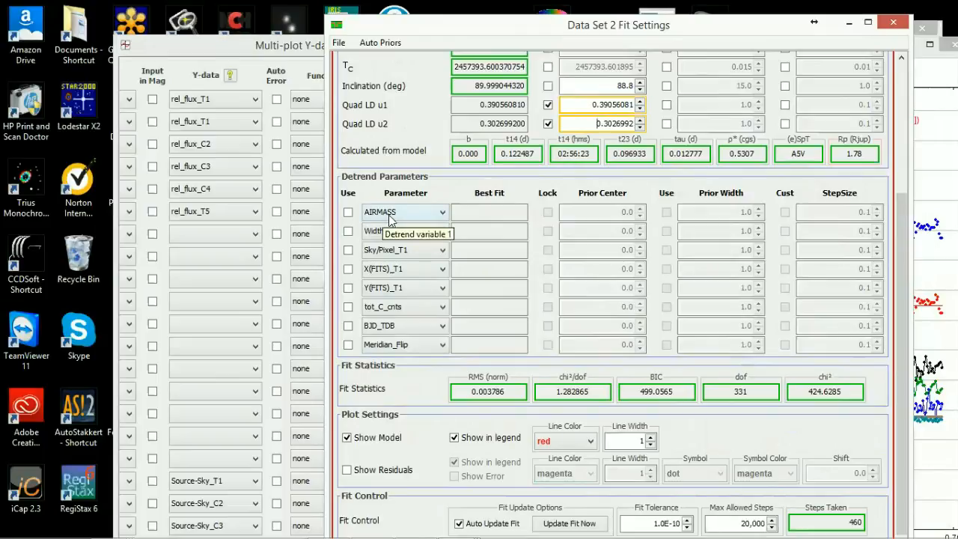
pyautogui.moveTo(737, 27); pyautogui.dragTo(613, 28)
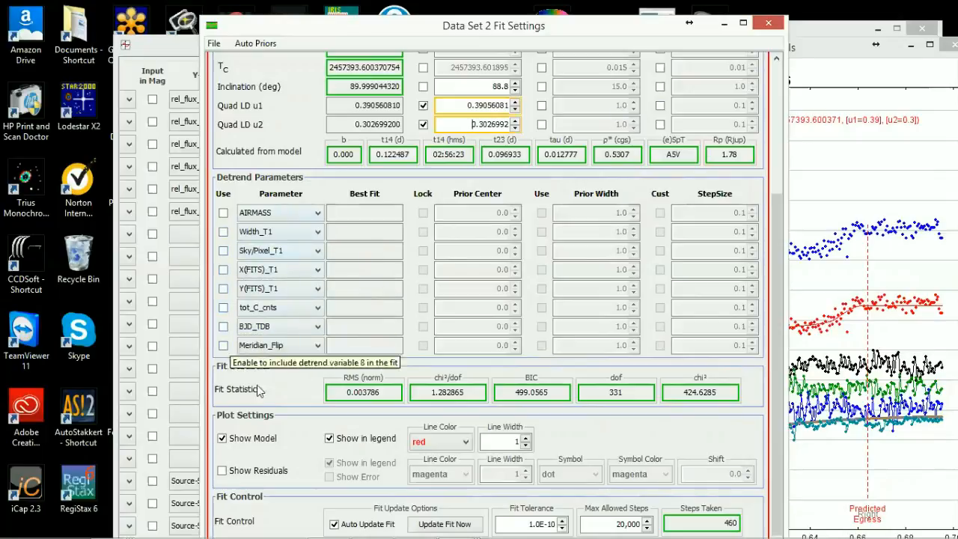
pyautogui.click(318, 213)
pyautogui.click(318, 214)
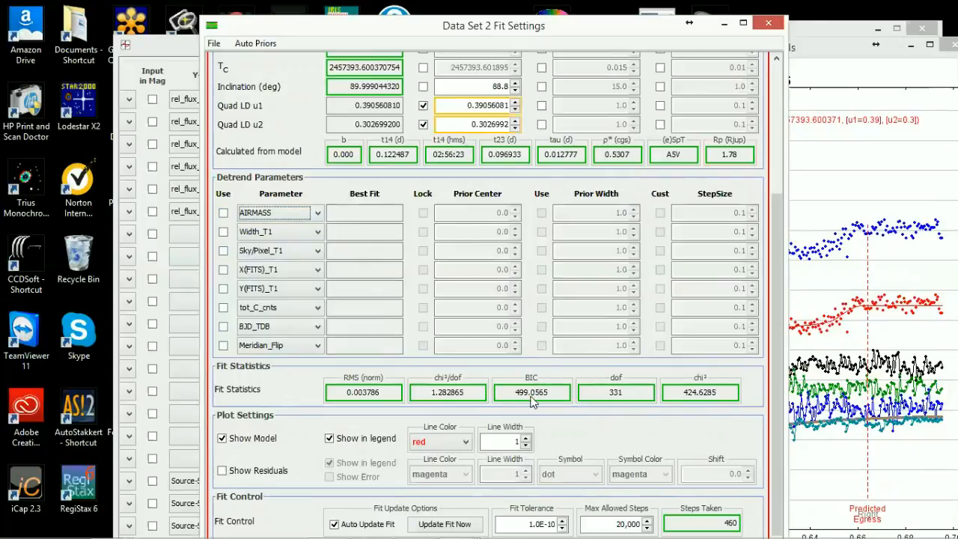
pyautogui.moveTo(538, 397)
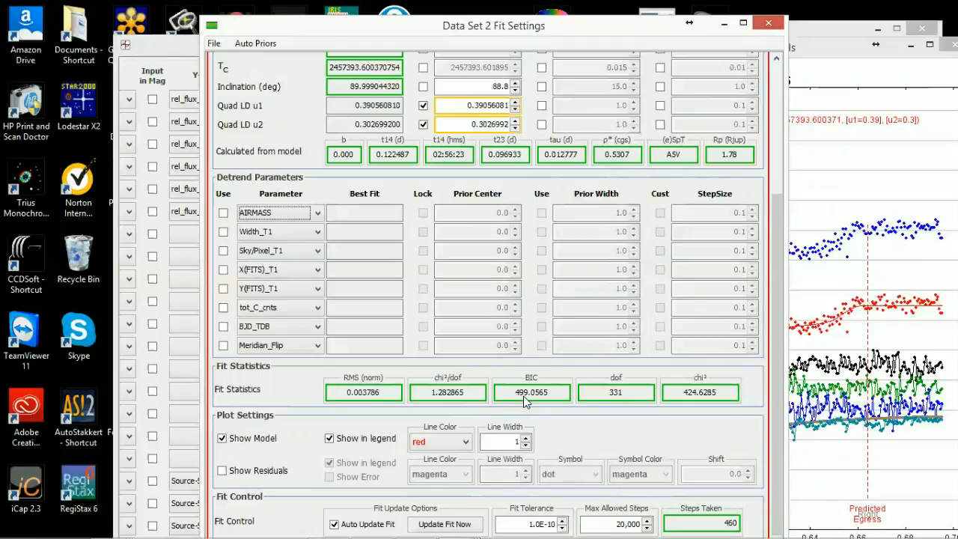
pyautogui.click(224, 214)
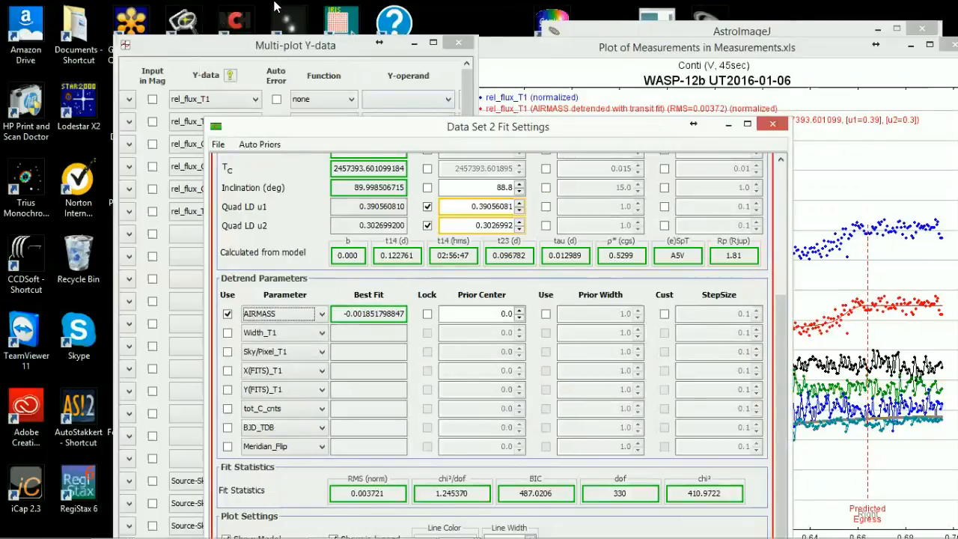
# Uncover the light-curve plot and show the residuals of the rel_flux_T1 transit fit on it.
pyautogui.click(462, 90)
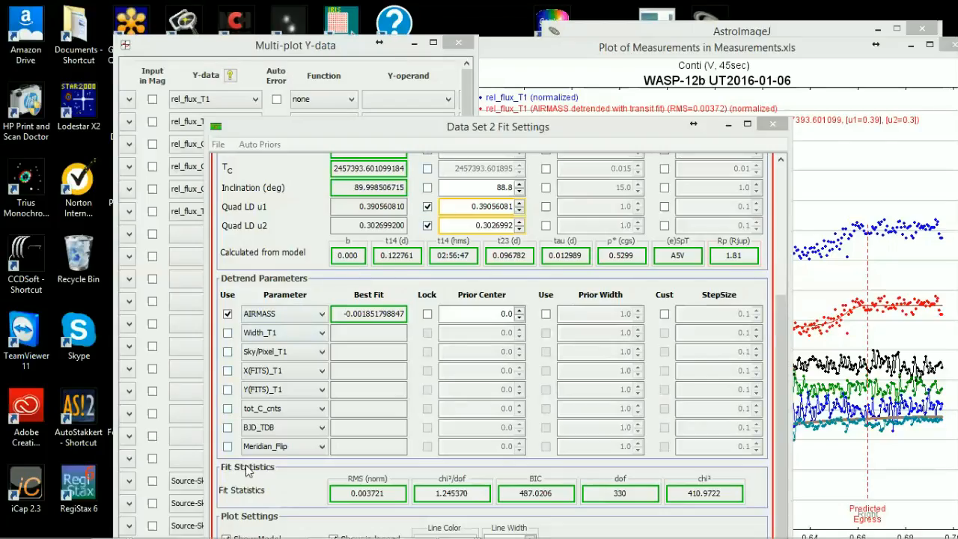
pyautogui.click(527, 124)
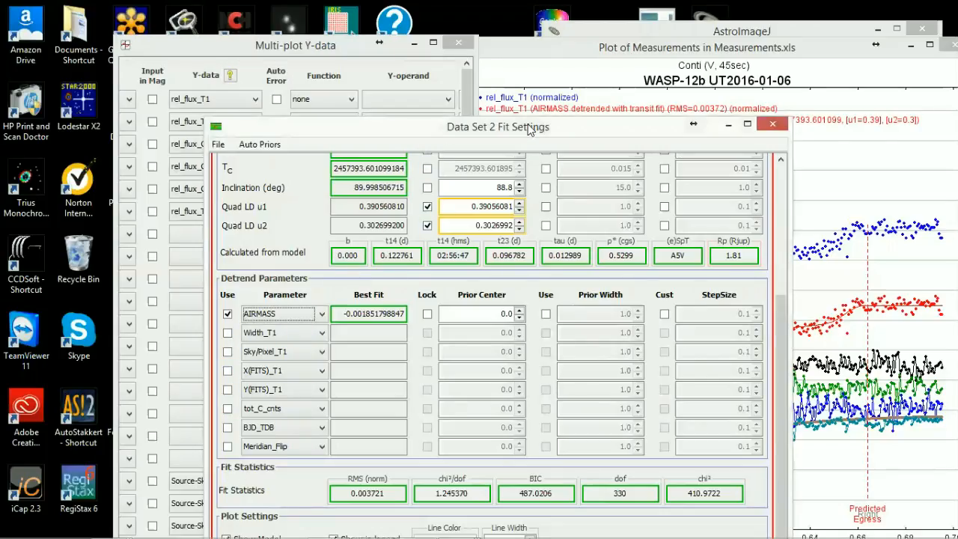
pyautogui.moveTo(528, 123); pyautogui.dragTo(536, 55)
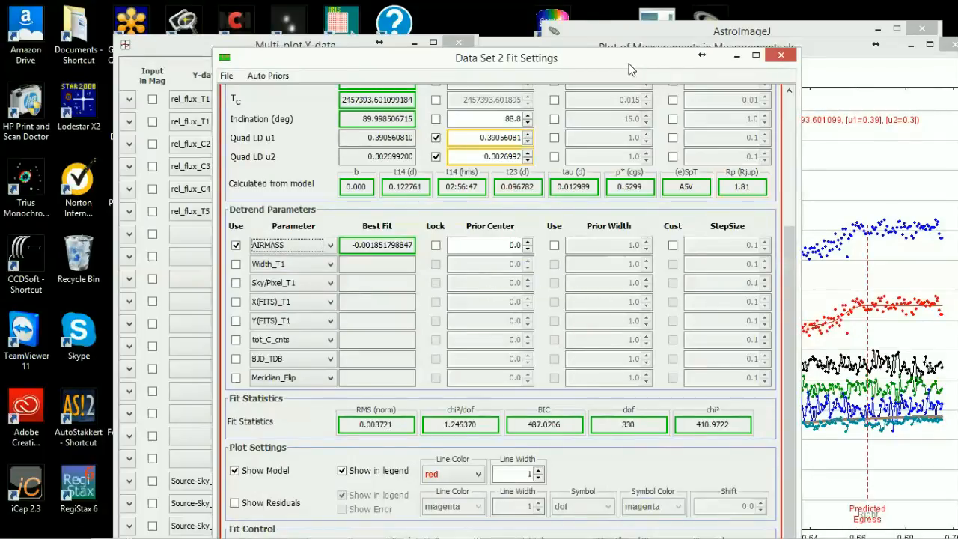
pyautogui.moveTo(629, 69); pyautogui.dragTo(264, 83)
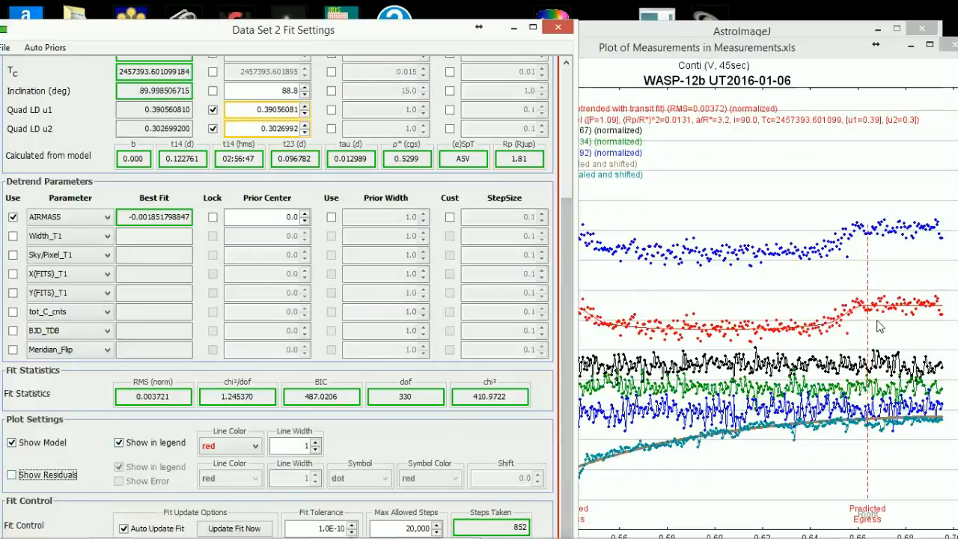
pyautogui.click(11, 474)
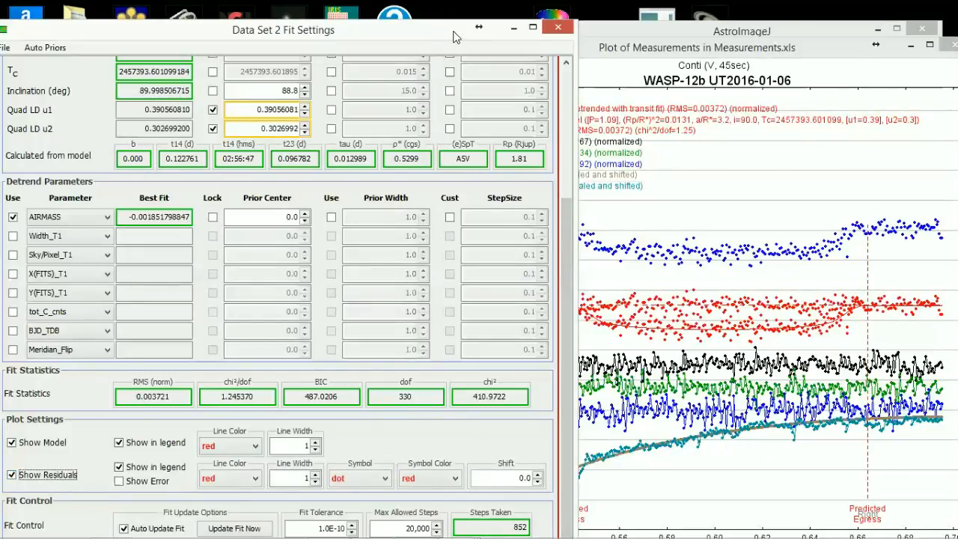
# Move the fit settings aside and arrange the Multi-plot Y-data window to show its scale, shift and custom legend columns beside the plot.
pyautogui.moveTo(454, 38); pyautogui.dragTo(327, 53)
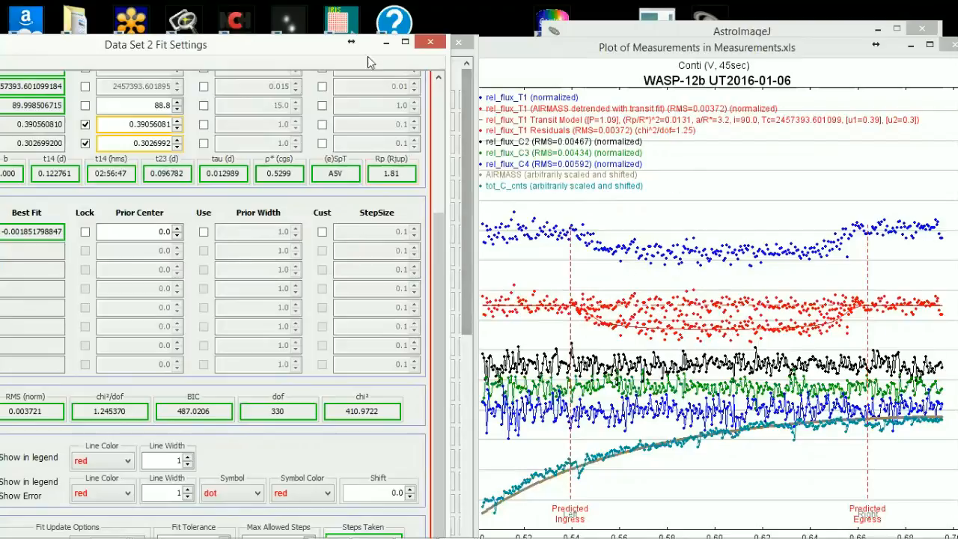
pyautogui.moveTo(360, 51); pyautogui.dragTo(72, 88)
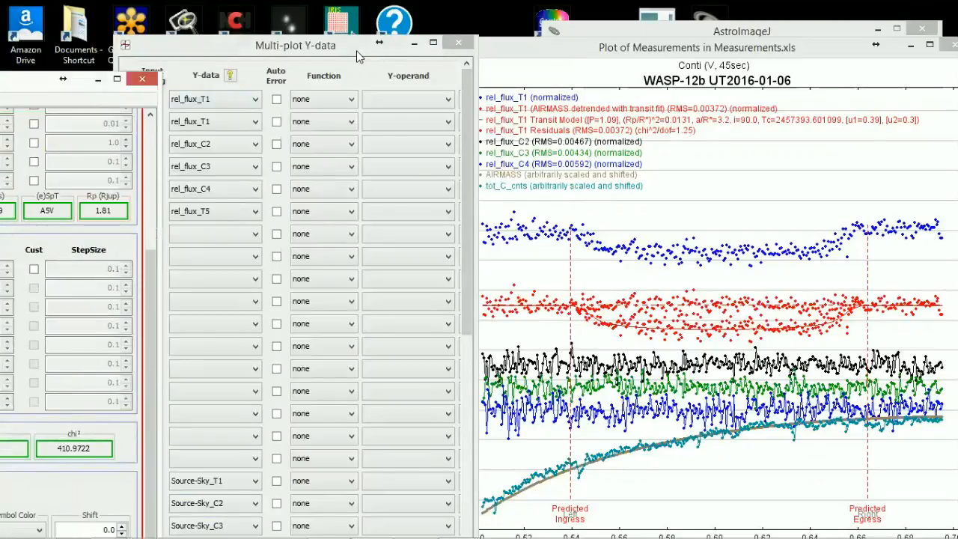
pyautogui.click(357, 50)
pyautogui.moveTo(356, 57); pyautogui.dragTo(328, 61)
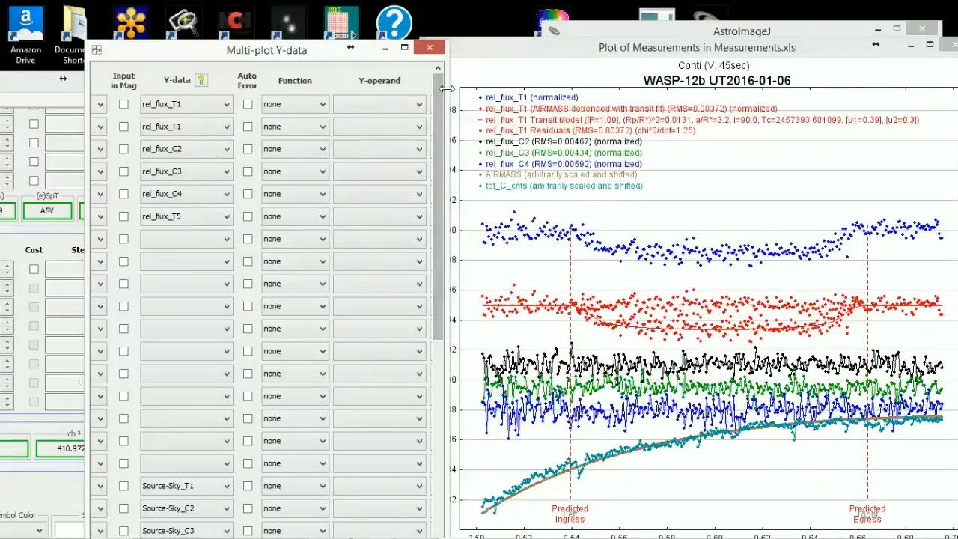
pyautogui.moveTo(446, 88); pyautogui.dragTo(864, 88)
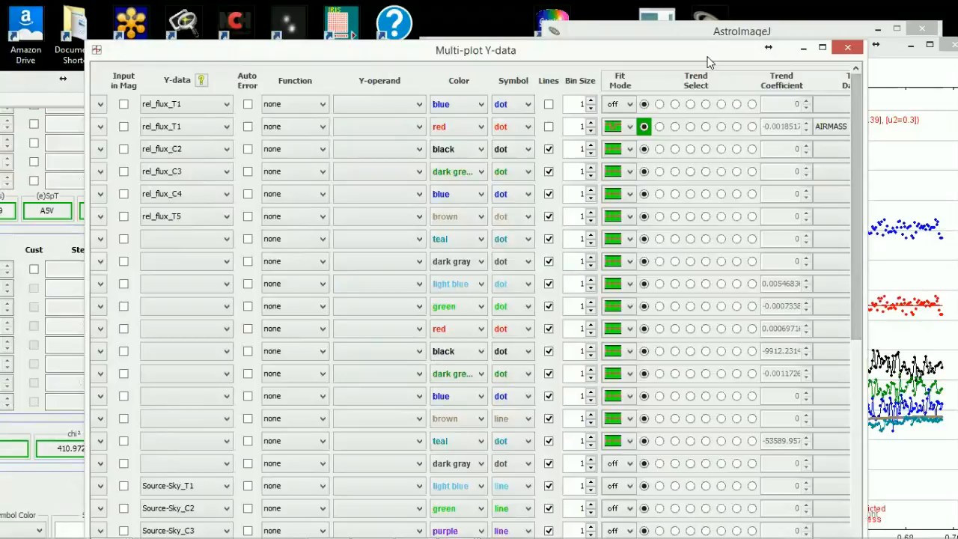
pyautogui.moveTo(710, 62); pyautogui.dragTo(352, 79)
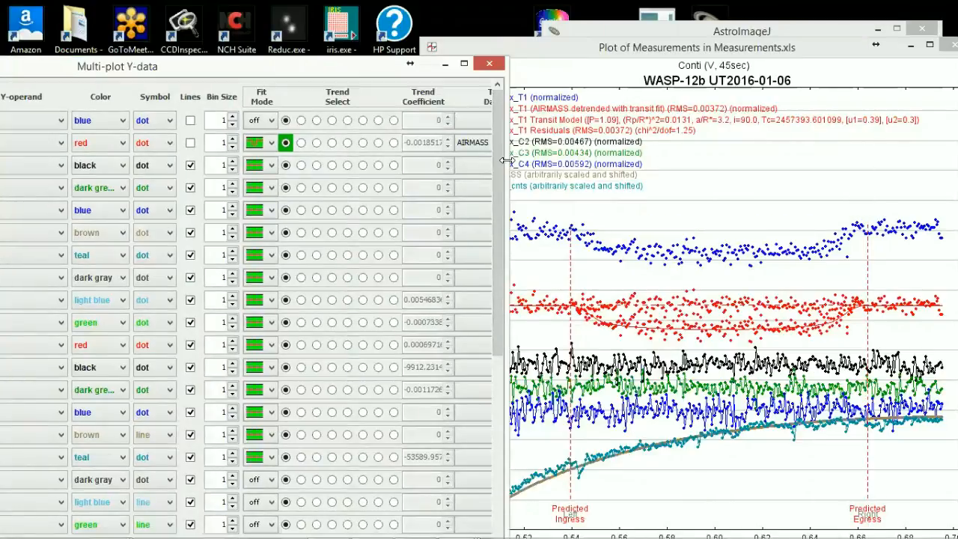
pyautogui.moveTo(508, 160); pyautogui.dragTo(676, 160)
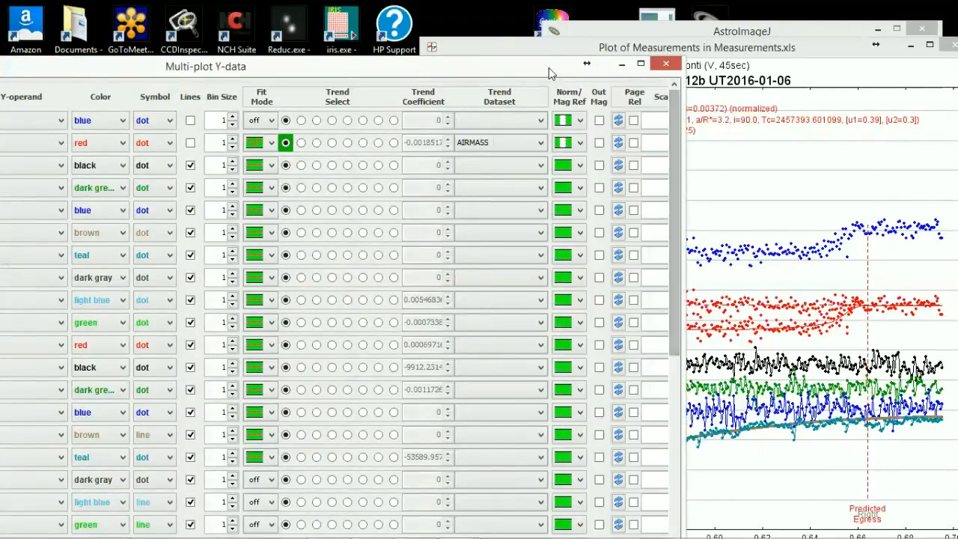
pyautogui.moveTo(549, 67); pyautogui.dragTo(294, 71)
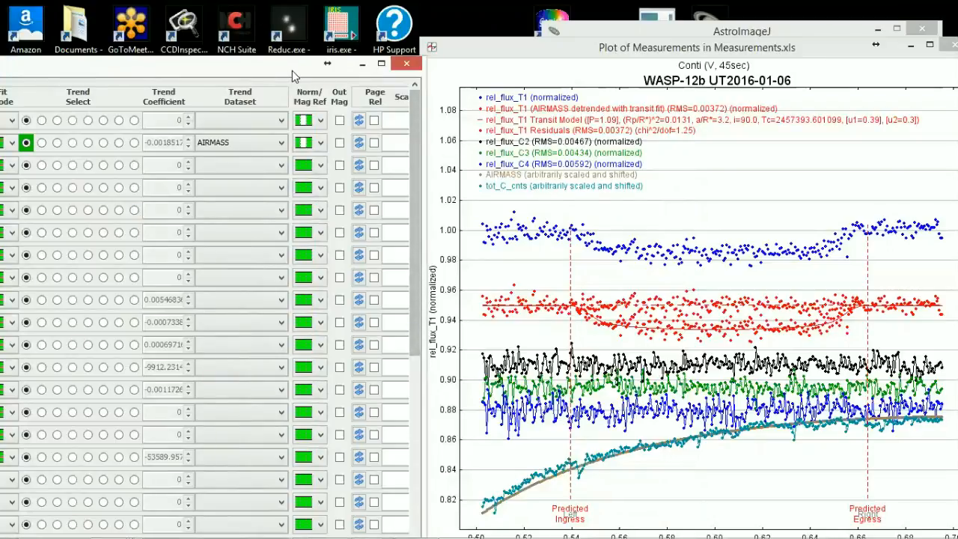
pyautogui.moveTo(292, 70); pyautogui.dragTo(353, 15)
pyautogui.moveTo(260, 522); pyautogui.dragTo(491, 522)
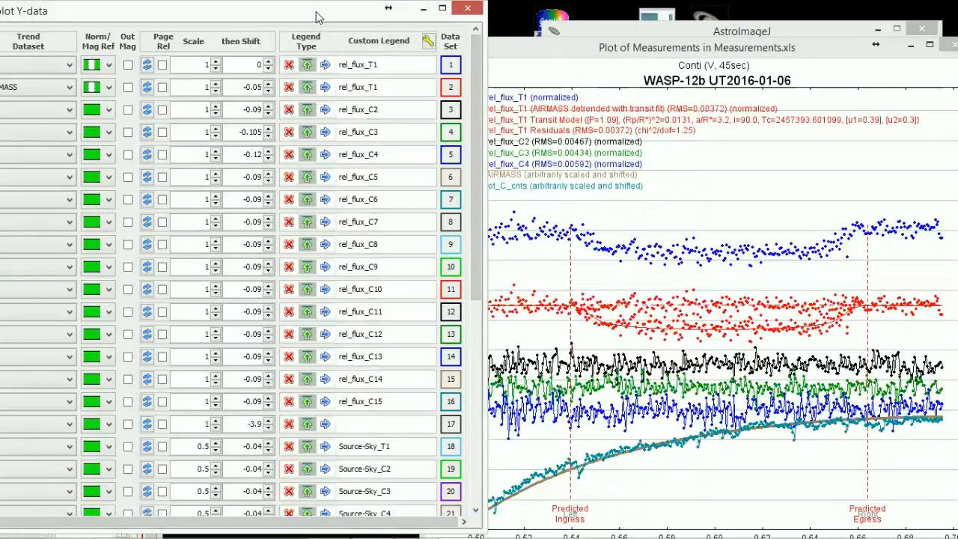
pyautogui.moveTo(316, 17); pyautogui.dragTo(280, 87)
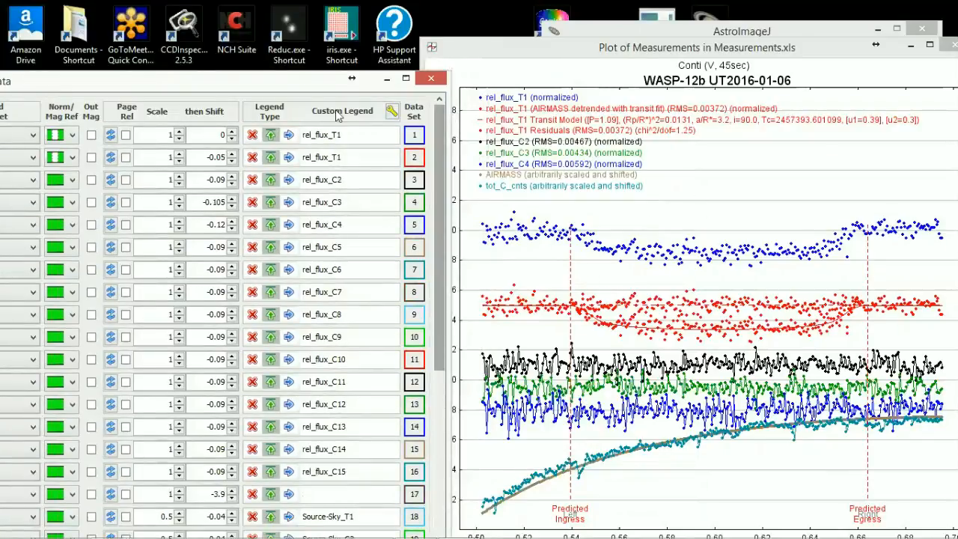
# Set the vertical shift of the first rel_flux_T1 data set to 0.009.
pyautogui.click(233, 132)
pyautogui.click(232, 132)
pyautogui.click(232, 133)
pyautogui.click(232, 132)
pyautogui.click(233, 132)
pyautogui.click(232, 132)
pyautogui.click(232, 133)
pyautogui.click(232, 133)
pyautogui.click(232, 133)
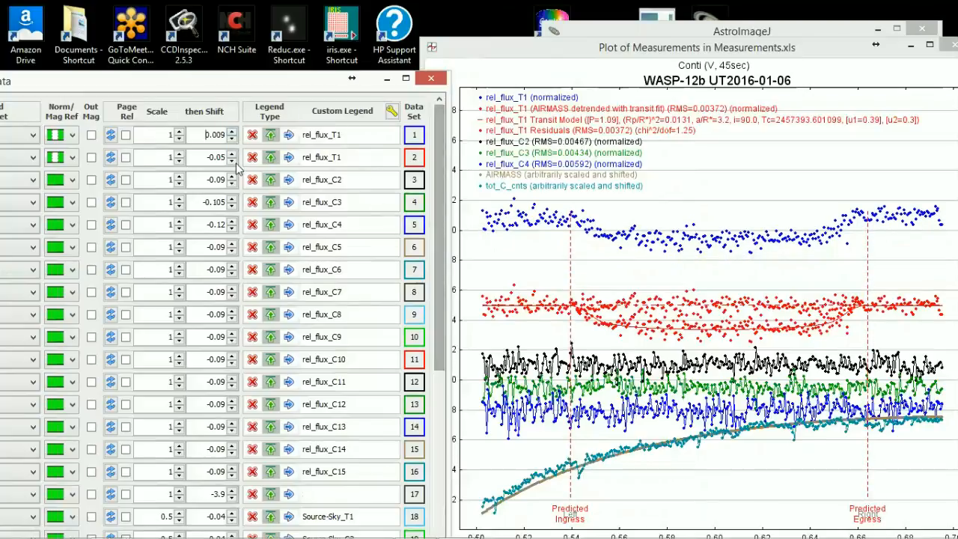
# Set the vertical shift of the transit-fitted rel_flux_T1 data set to -0.028.
pyautogui.click(233, 154)
pyautogui.click(232, 154)
pyautogui.click(232, 154)
pyautogui.click(232, 154)
pyautogui.click(232, 154)
pyautogui.click(232, 154)
pyautogui.click(232, 154)
pyautogui.click(232, 154)
pyautogui.click(232, 154)
pyautogui.click(232, 155)
pyautogui.click(232, 154)
pyautogui.click(232, 154)
pyautogui.click(232, 154)
pyautogui.click(233, 154)
pyautogui.click(233, 154)
pyautogui.click(232, 155)
pyautogui.click(232, 154)
pyautogui.click(232, 154)
pyautogui.click(232, 154)
pyautogui.click(232, 155)
pyautogui.click(232, 154)
pyautogui.click(232, 154)
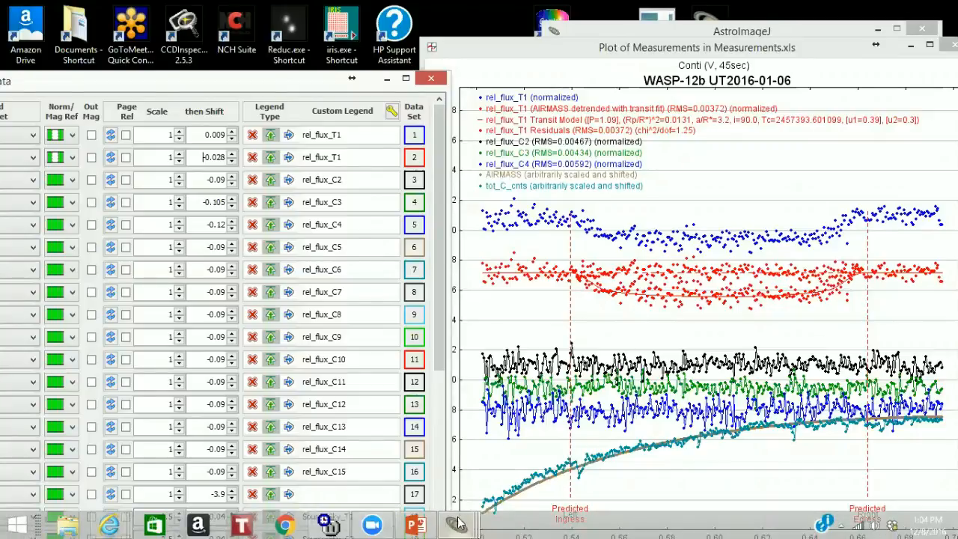
# Set the shift of the rel_flux_T1 transit fit residuals to -0.034 in the Data Set 2 fit settings.
pyautogui.moveTo(459, 524)
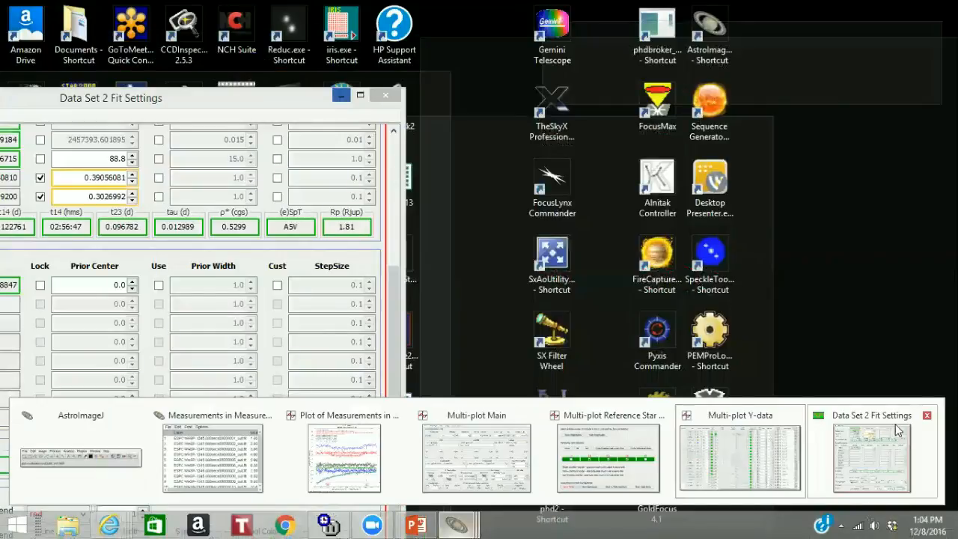
pyautogui.click(898, 430)
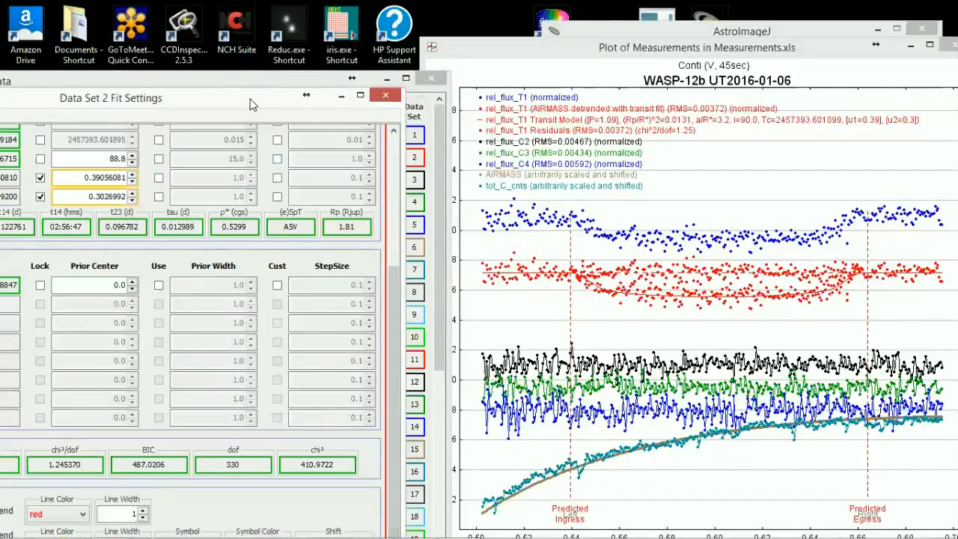
pyautogui.moveTo(252, 105); pyautogui.dragTo(258, 49)
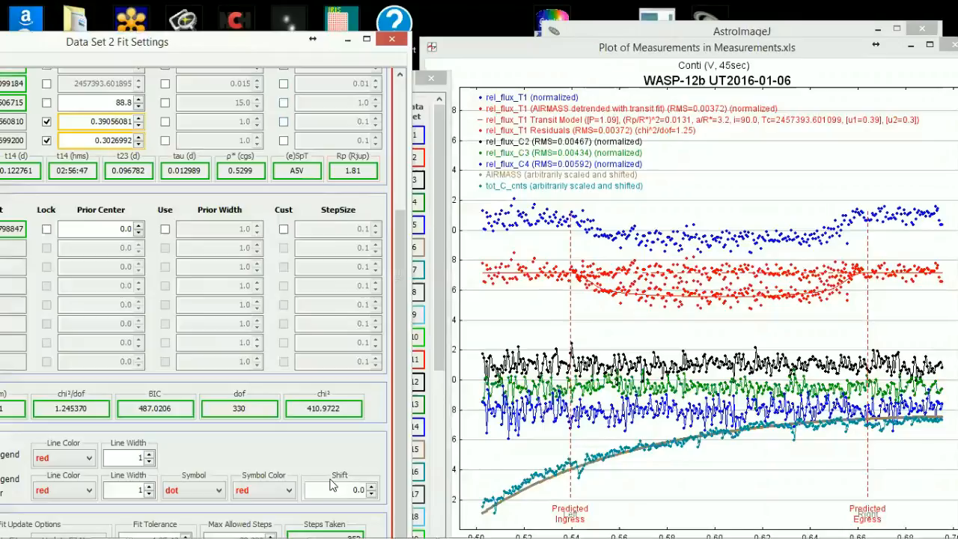
pyautogui.click(371, 495)
pyautogui.click(372, 495)
pyautogui.click(371, 495)
pyautogui.click(371, 495)
pyautogui.click(371, 494)
pyautogui.click(371, 495)
pyautogui.click(371, 495)
pyautogui.click(371, 495)
pyautogui.click(372, 495)
pyautogui.click(371, 495)
pyautogui.click(371, 495)
pyautogui.click(371, 495)
pyautogui.click(372, 495)
pyautogui.click(372, 495)
pyautogui.click(371, 495)
pyautogui.click(371, 495)
pyautogui.click(371, 495)
pyautogui.click(372, 495)
pyautogui.click(372, 494)
pyautogui.click(371, 495)
pyautogui.click(371, 495)
pyautogui.click(372, 495)
pyautogui.click(371, 495)
pyautogui.click(372, 495)
pyautogui.click(372, 495)
pyautogui.click(371, 495)
pyautogui.click(371, 495)
pyautogui.click(372, 495)
pyautogui.click(371, 495)
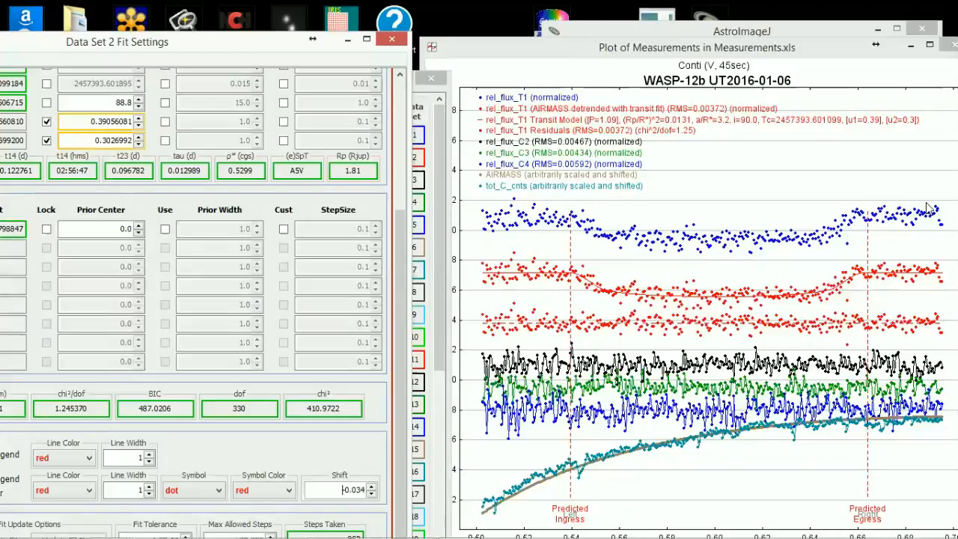
# Redraw the light-curve plot at its full custom range and move the Multi-plot Main window clear of it.
pyautogui.scroll(2, 928, 208)
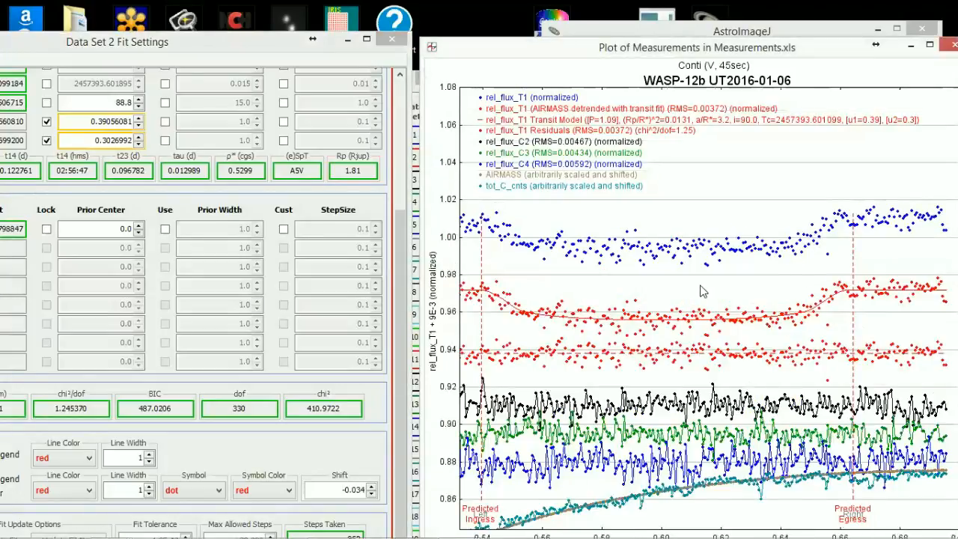
pyautogui.moveTo(475, 524)
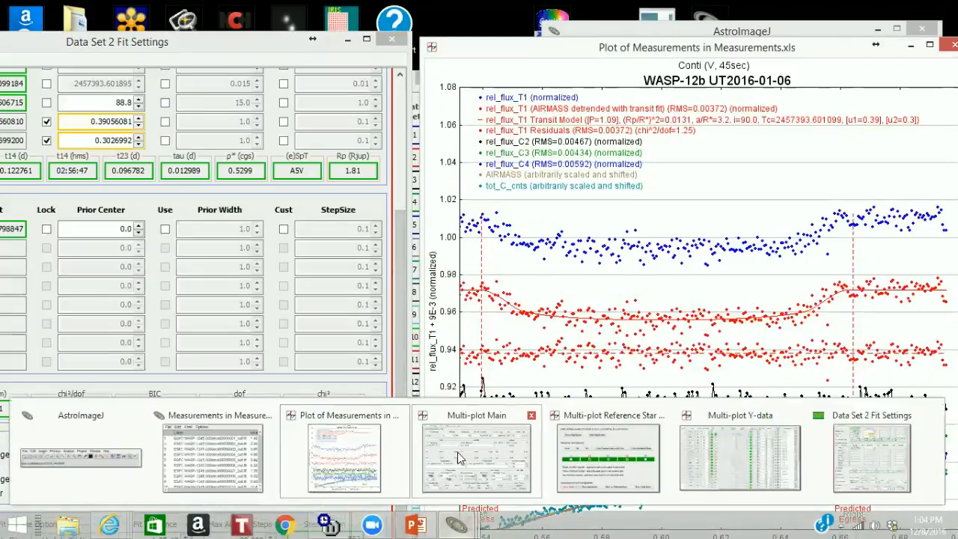
pyautogui.moveTo(473, 457)
pyautogui.click(515, 417)
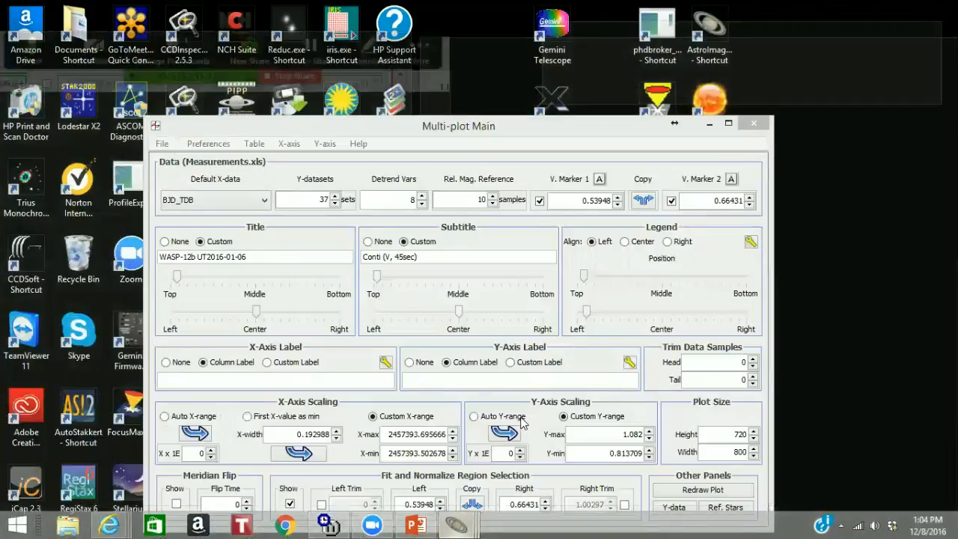
pyautogui.click(682, 491)
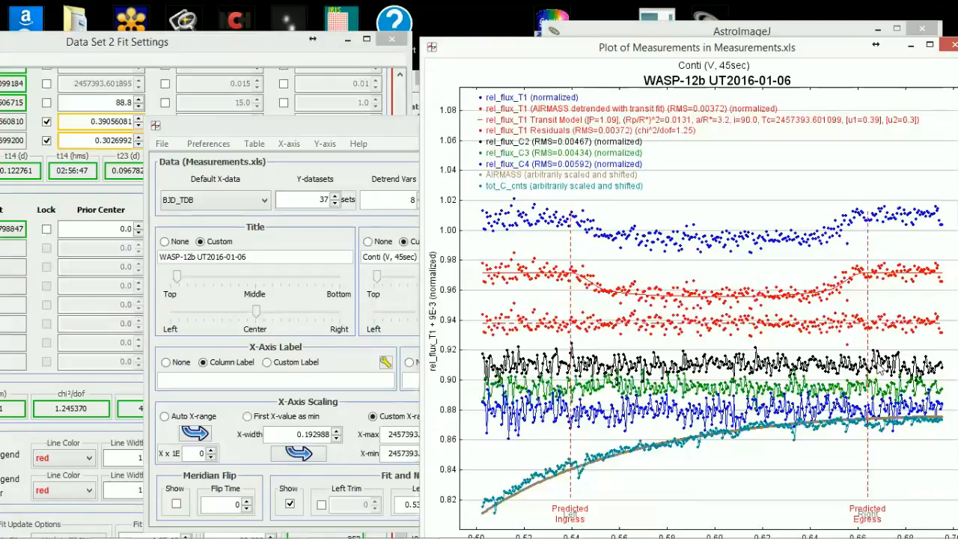
pyautogui.click(379, 129)
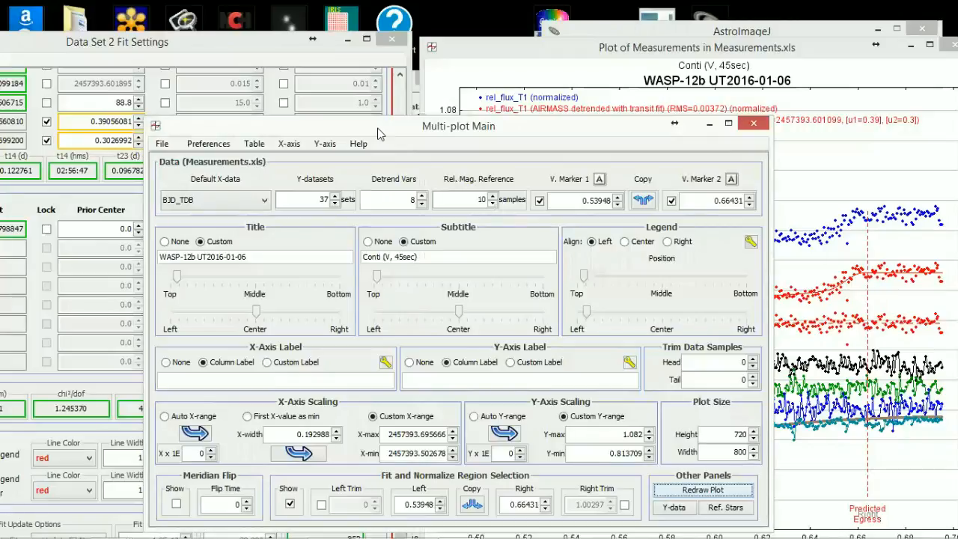
pyautogui.moveTo(379, 134); pyautogui.dragTo(1, 179)
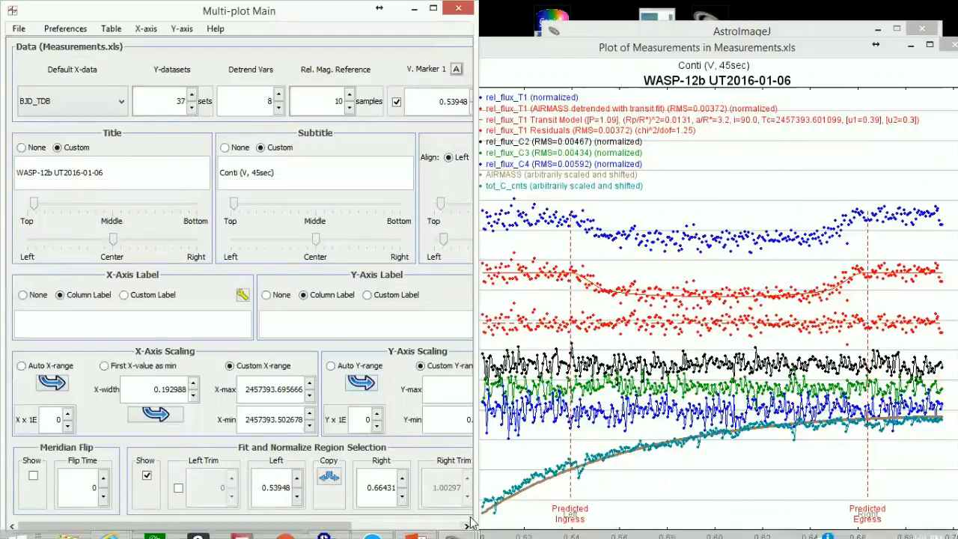
# Set the scale of the rel_flux_C2 data set to 0.5 in the Y-data settings.
pyautogui.moveTo(443, 524)
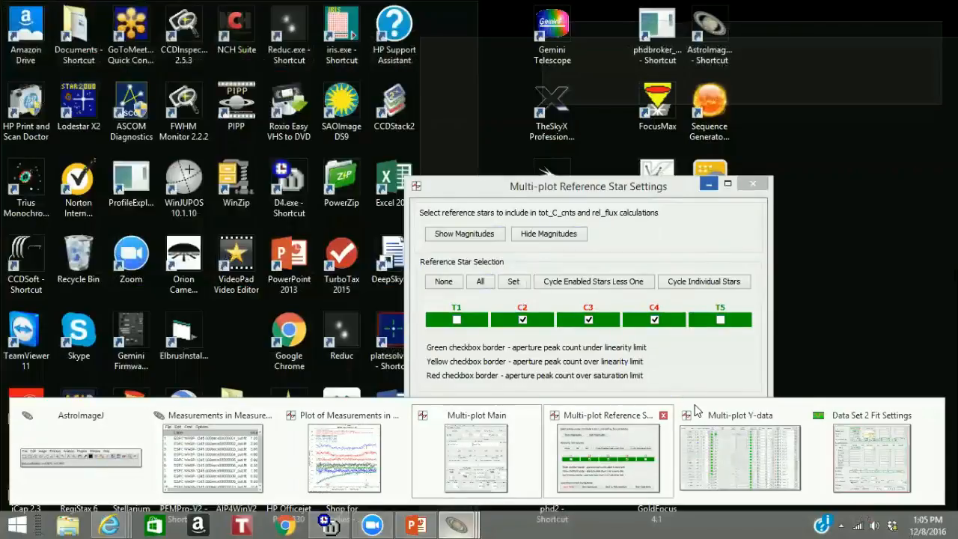
pyautogui.click(733, 418)
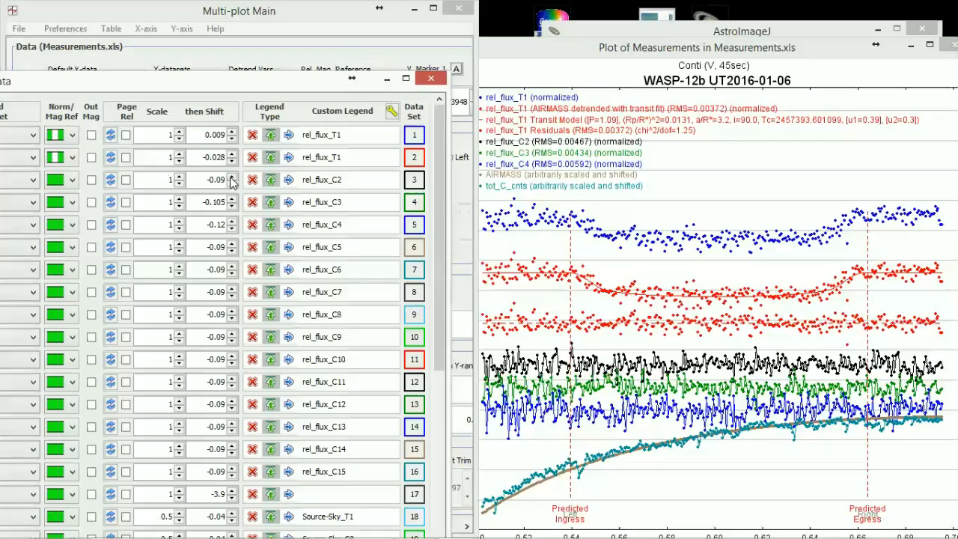
pyautogui.click(179, 184)
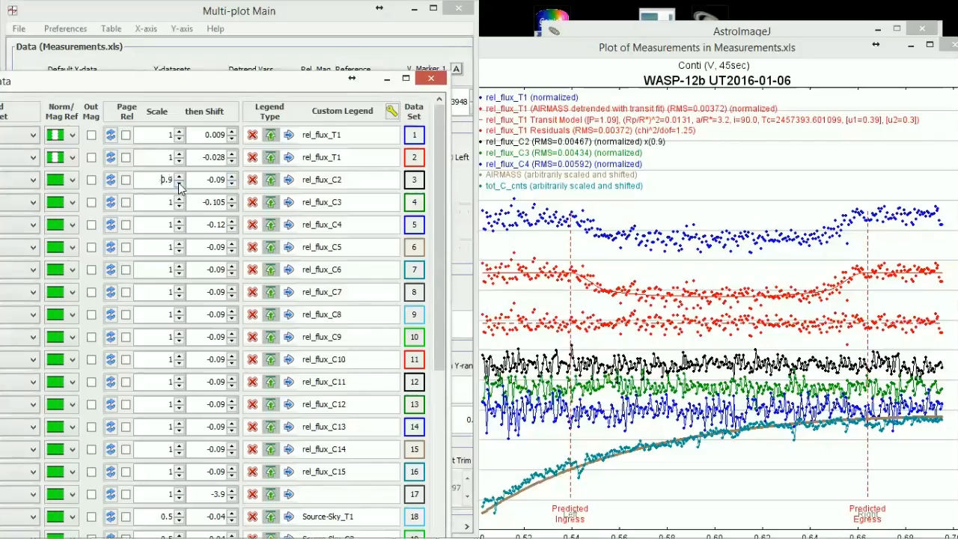
pyautogui.click(179, 184)
pyautogui.click(179, 184)
pyautogui.click(179, 184)
pyautogui.click(179, 184)
pyautogui.click(179, 184)
pyautogui.click(179, 177)
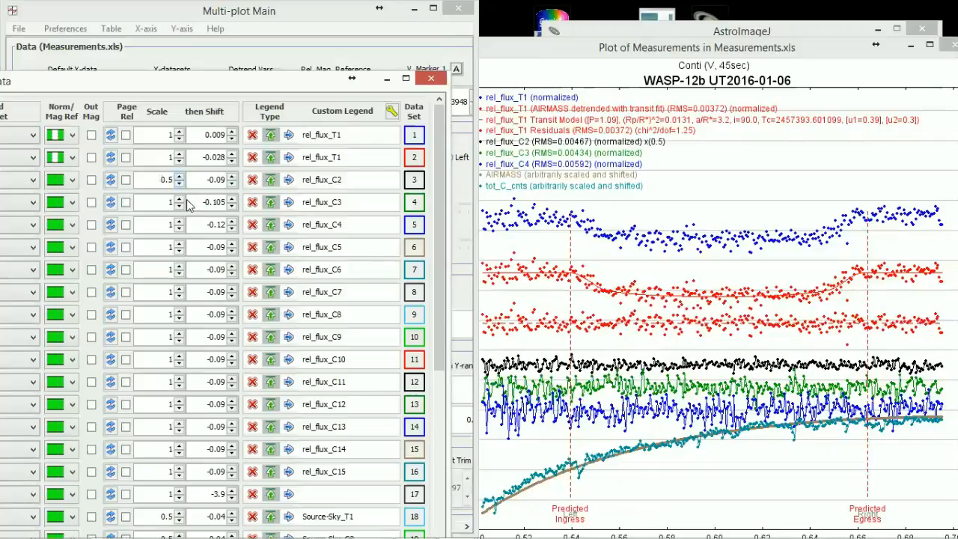
# Set the scale of the rel_flux_C3 data set to 0.5.
pyautogui.click(179, 206)
pyautogui.click(179, 206)
pyautogui.click(179, 205)
pyautogui.click(179, 206)
pyautogui.click(178, 206)
pyautogui.click(179, 206)
pyautogui.click(179, 199)
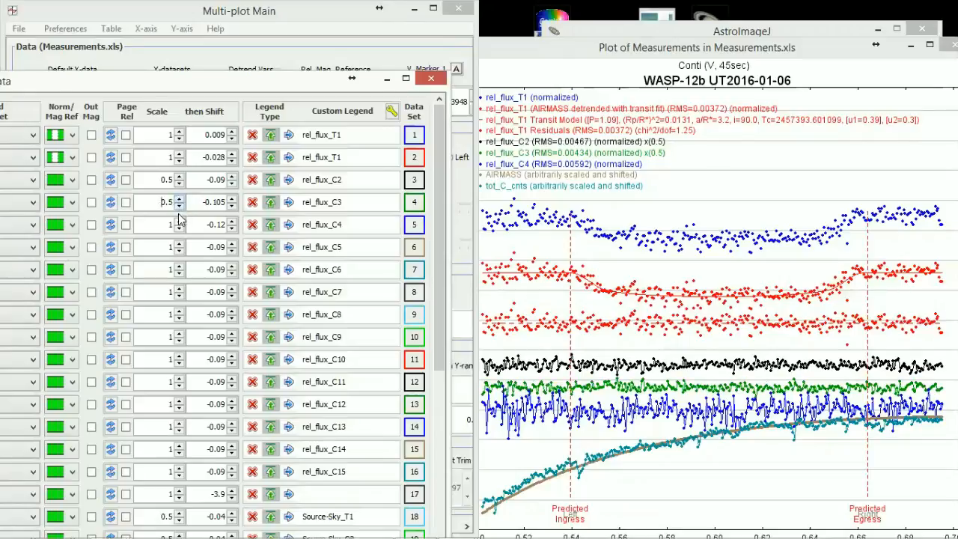
# Set the scale of the rel_flux_C4 data set to 0.5.
pyautogui.click(179, 230)
pyautogui.click(179, 229)
pyautogui.click(179, 229)
pyautogui.click(178, 229)
pyautogui.click(179, 229)
pyautogui.click(179, 229)
pyautogui.click(179, 222)
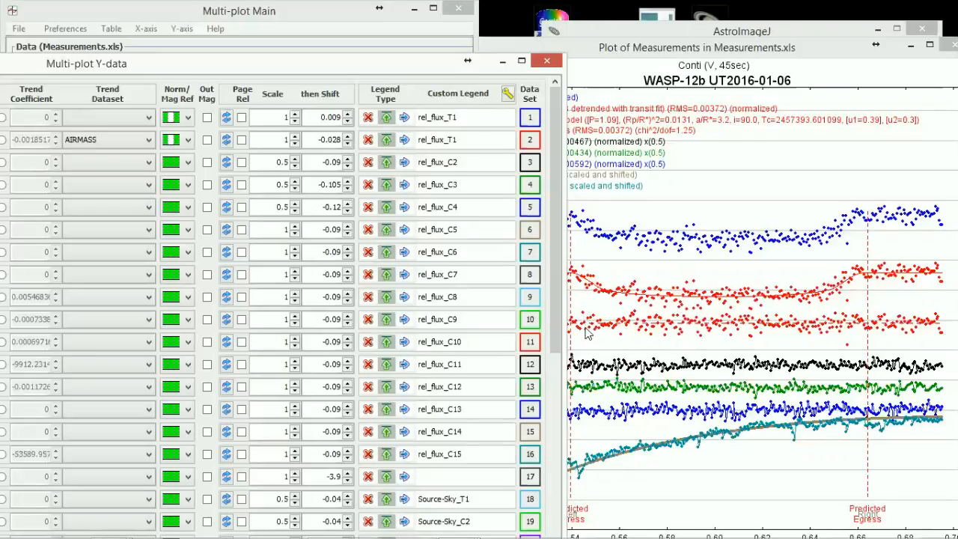
# Show error bars on the rel_flux_T1 transit fit residuals through the Data Set 2 fit settings.
pyautogui.moveTo(560, 524)
pyautogui.moveTo(457, 524)
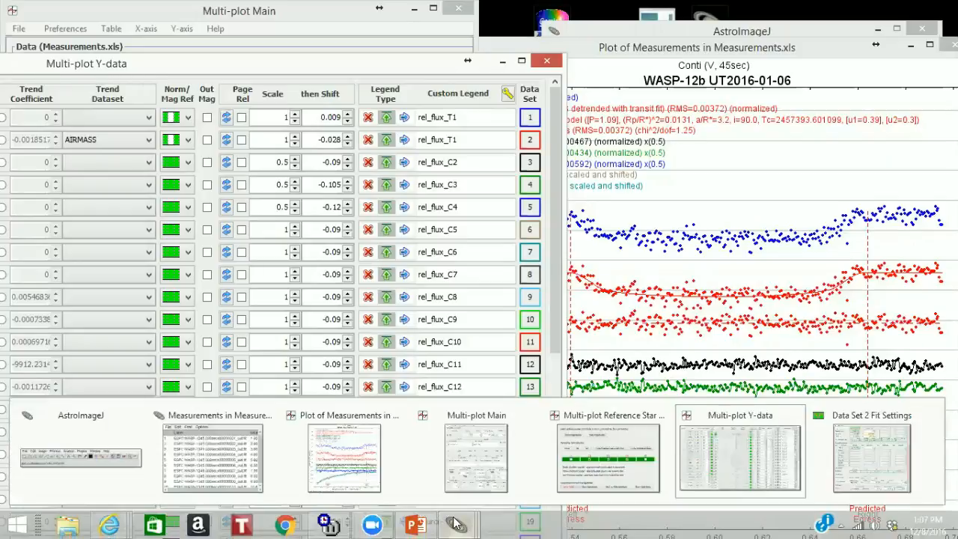
pyautogui.click(865, 421)
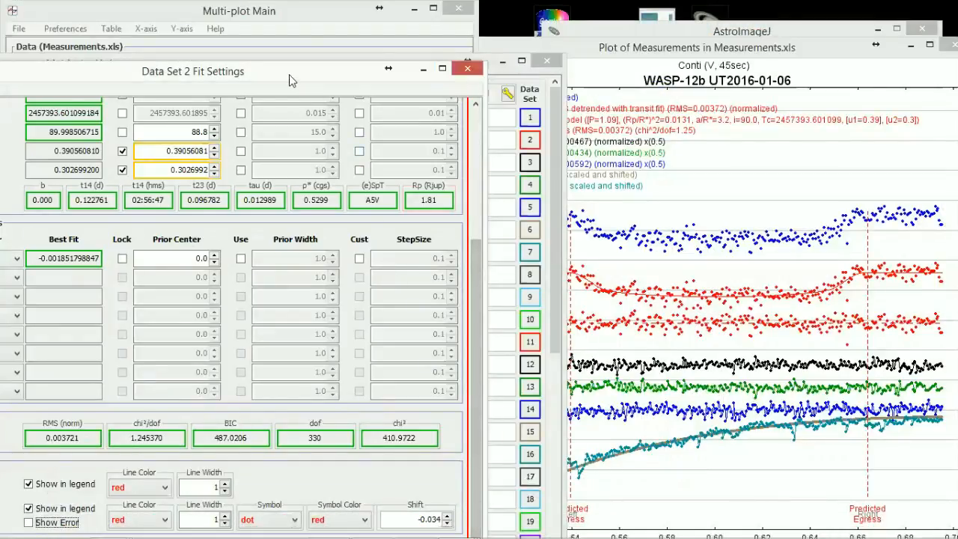
pyautogui.moveTo(292, 80); pyautogui.dragTo(366, 28)
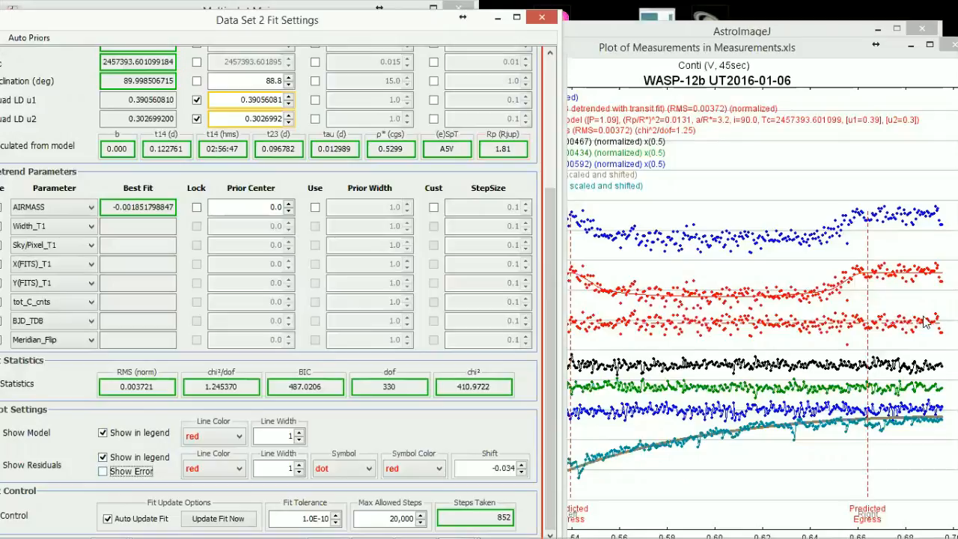
pyautogui.click(103, 471)
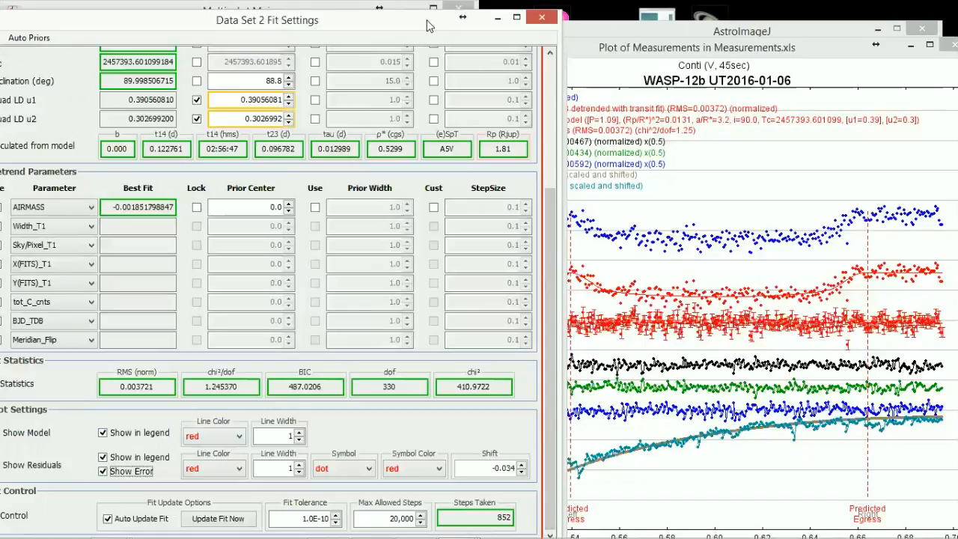
# Move the fit settings and Y-data windows aside to inspect the plotted curves and legend, and put the Y-data window away.
pyautogui.moveTo(429, 26); pyautogui.dragTo(265, 78)
pyautogui.click(424, 74)
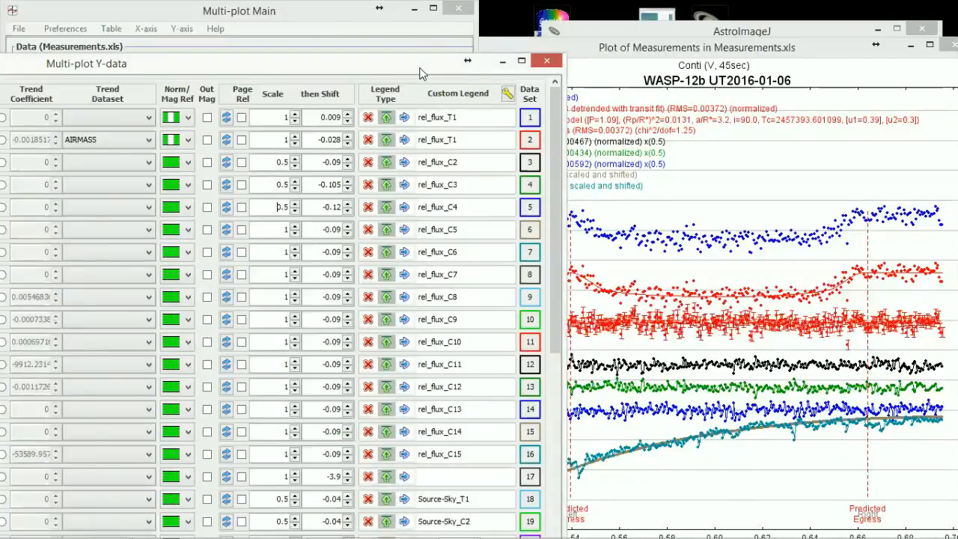
pyautogui.moveTo(420, 72); pyautogui.dragTo(317, 71)
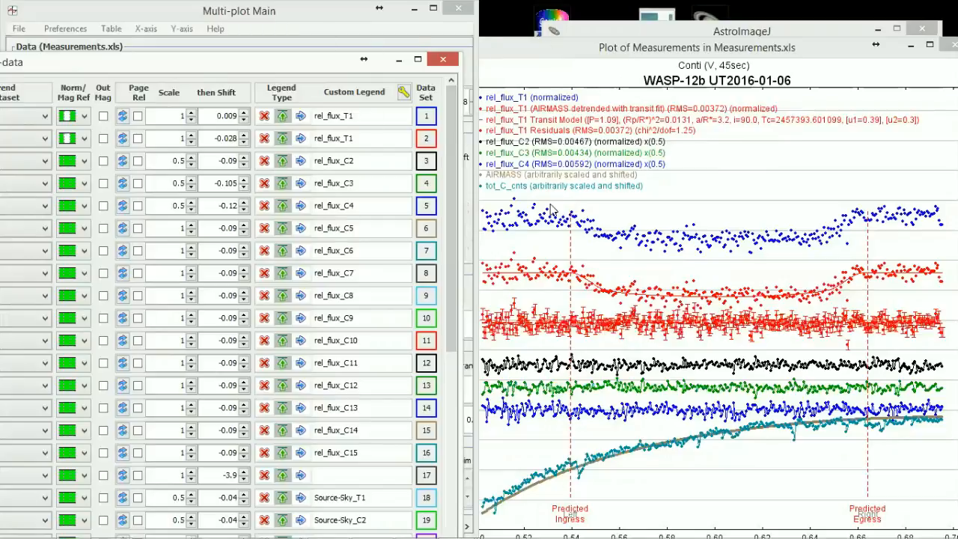
pyautogui.click(401, 63)
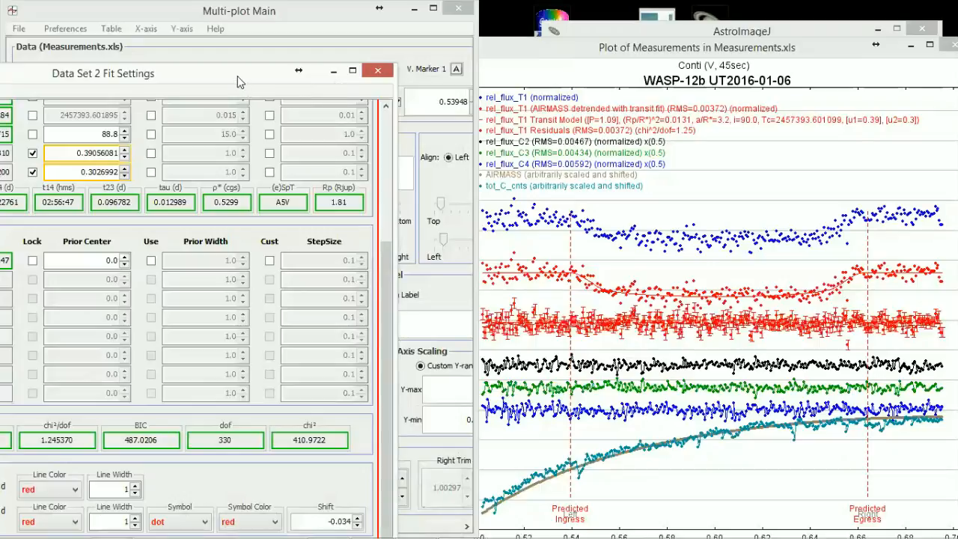
# Review the best-fit transit parameters and model-derived values in the Data Set 2 fit settings, with the window moved clear of the plot.
pyautogui.moveTo(238, 81); pyautogui.dragTo(623, 87)
pyautogui.scroll(5, 584, 194)
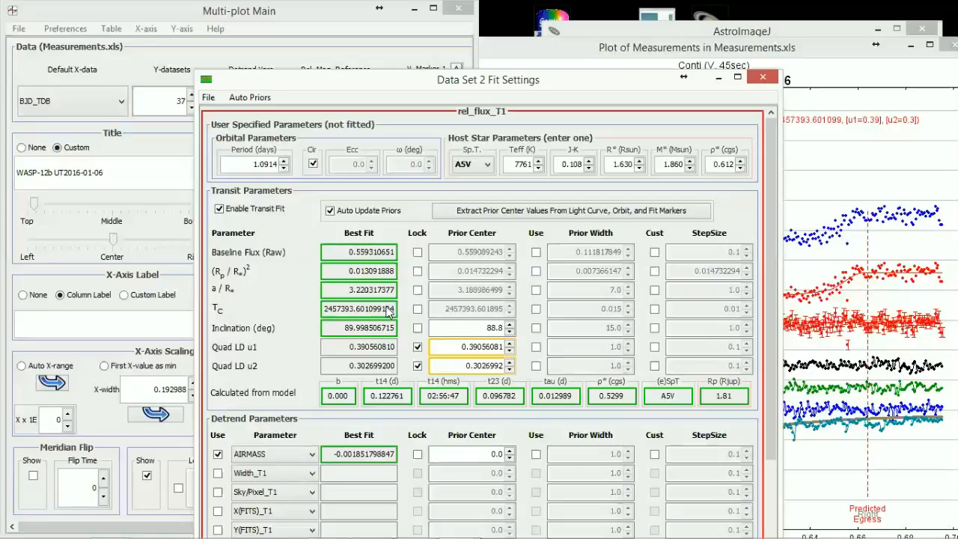
pyautogui.moveTo(388, 315)
pyautogui.moveTo(614, 81); pyautogui.dragTo(448, 25)
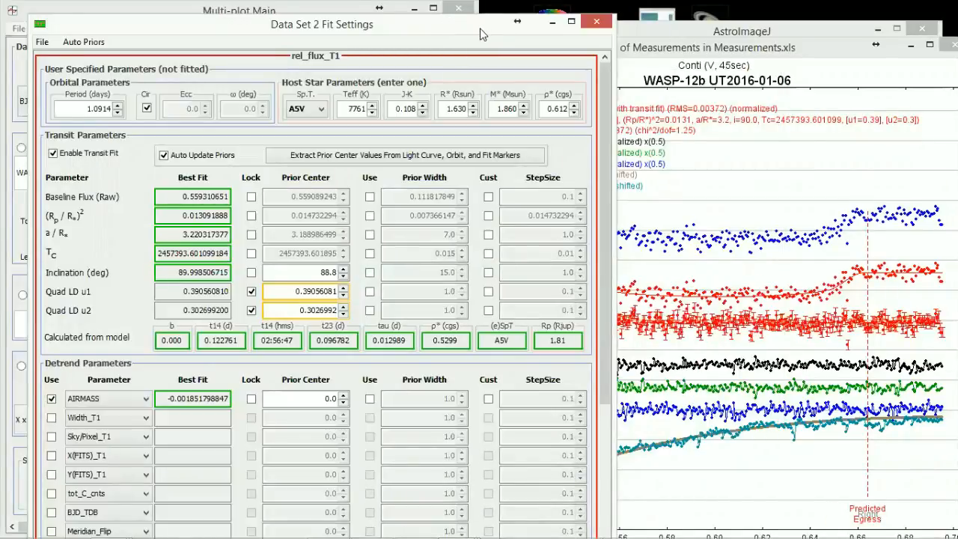
pyautogui.moveTo(483, 34); pyautogui.dragTo(385, 151)
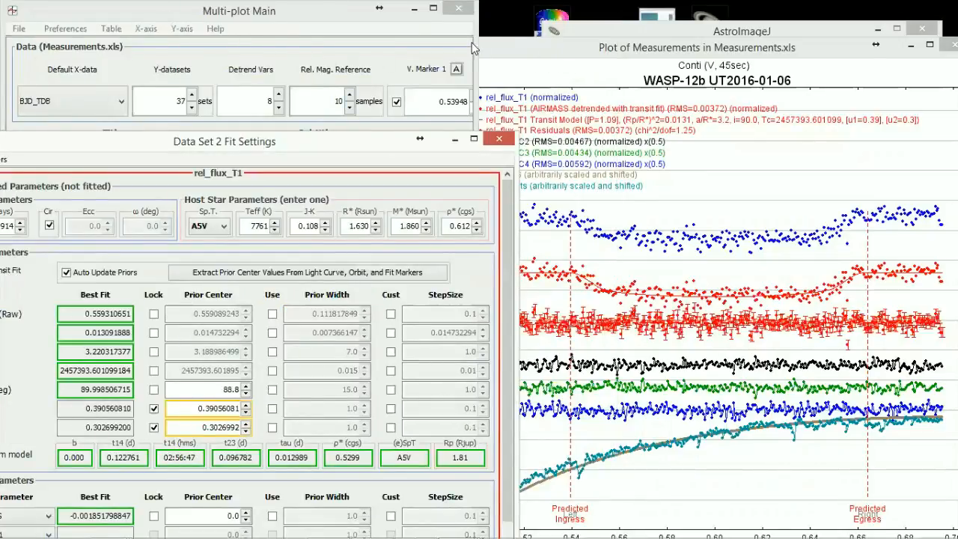
# Bring the Multi-plot Main window forward so that all its settings and menus are in view.
pyautogui.click(163, 20)
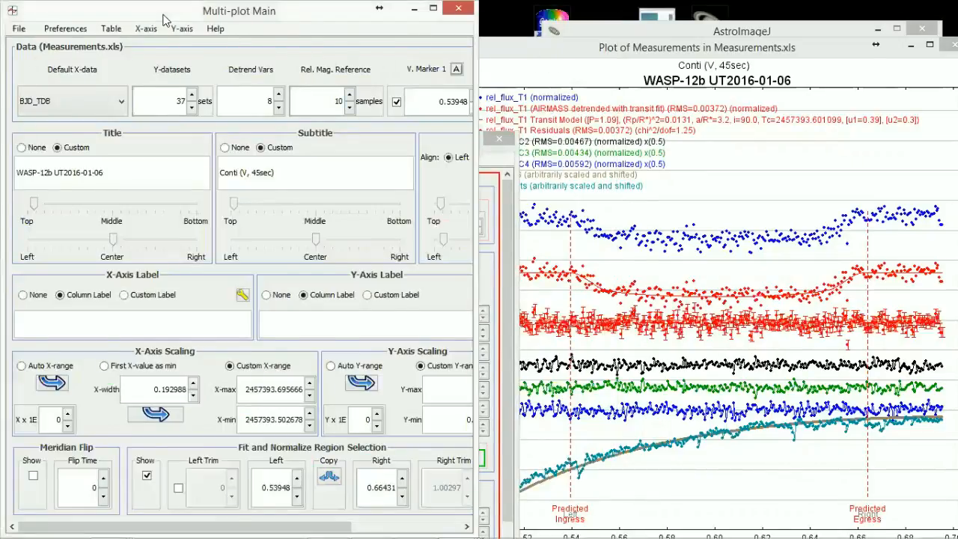
pyautogui.moveTo(163, 21); pyautogui.dragTo(180, 47)
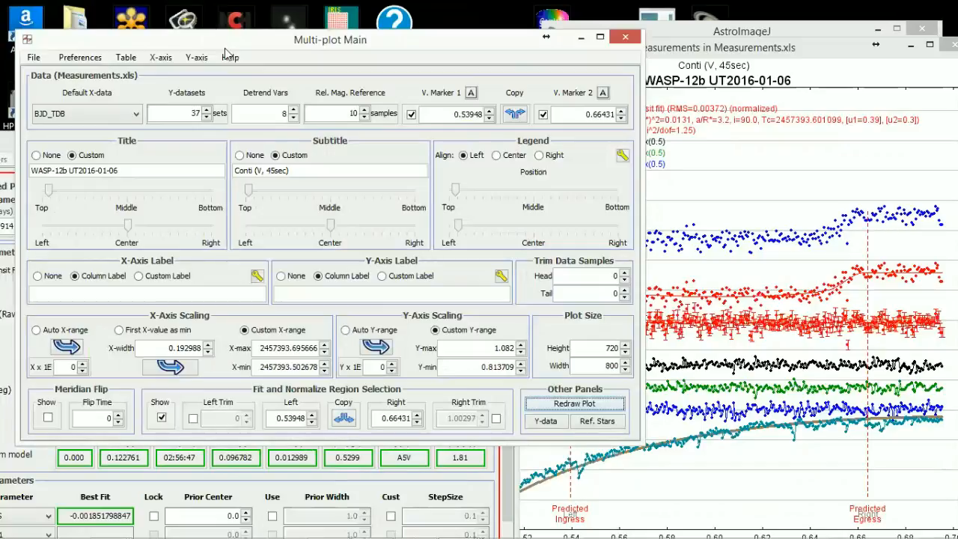